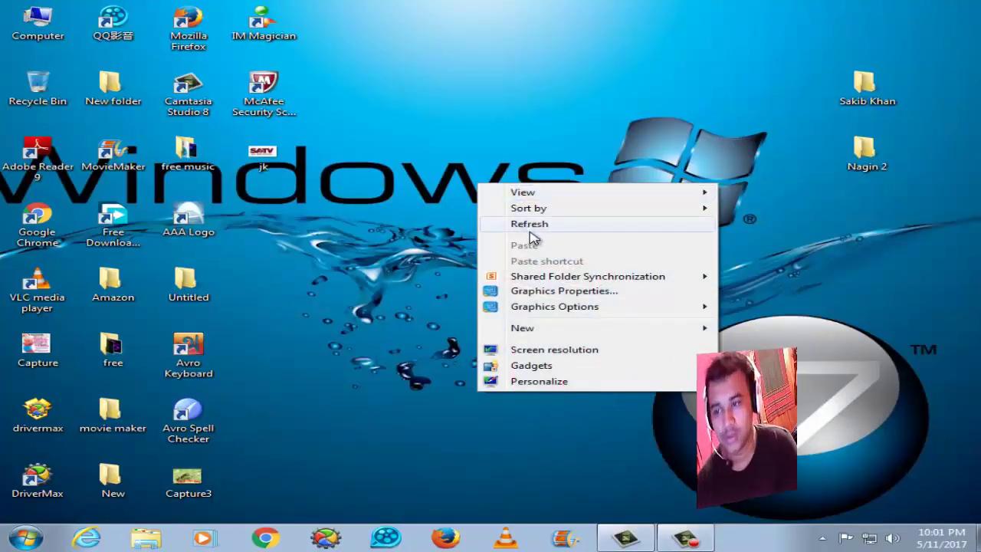
Refresh the Windows 7 desktop six times, then launch Chrome from the taskbar
left_click(529, 224)
right_click(482, 183)
left_click(510, 218)
right_click(495, 175)
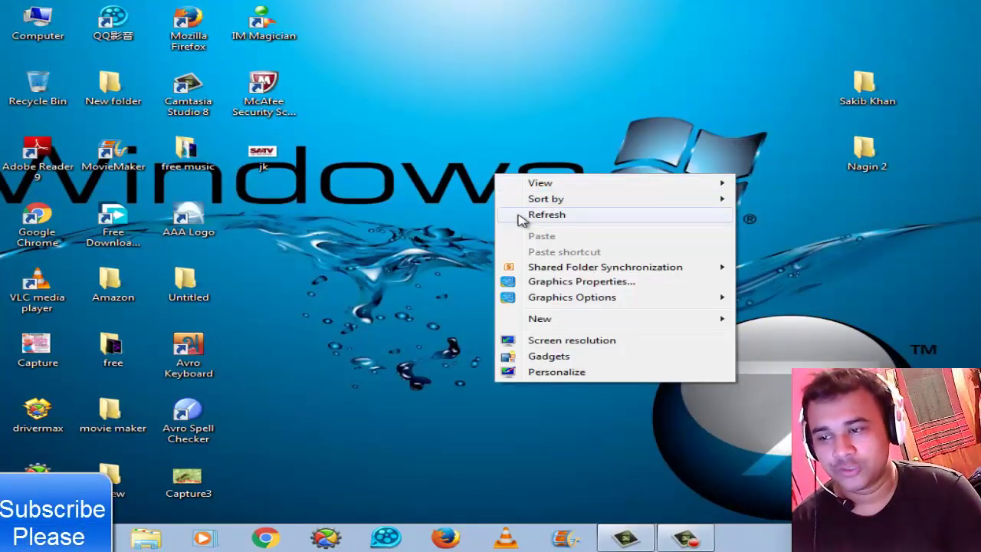
left_click(519, 220)
right_click(503, 187)
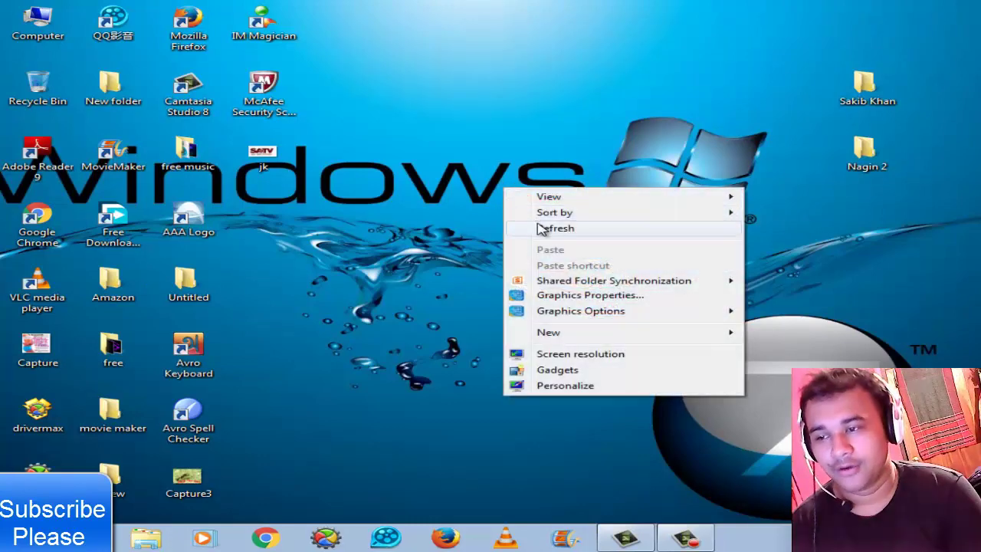
left_click(547, 231)
right_click(541, 212)
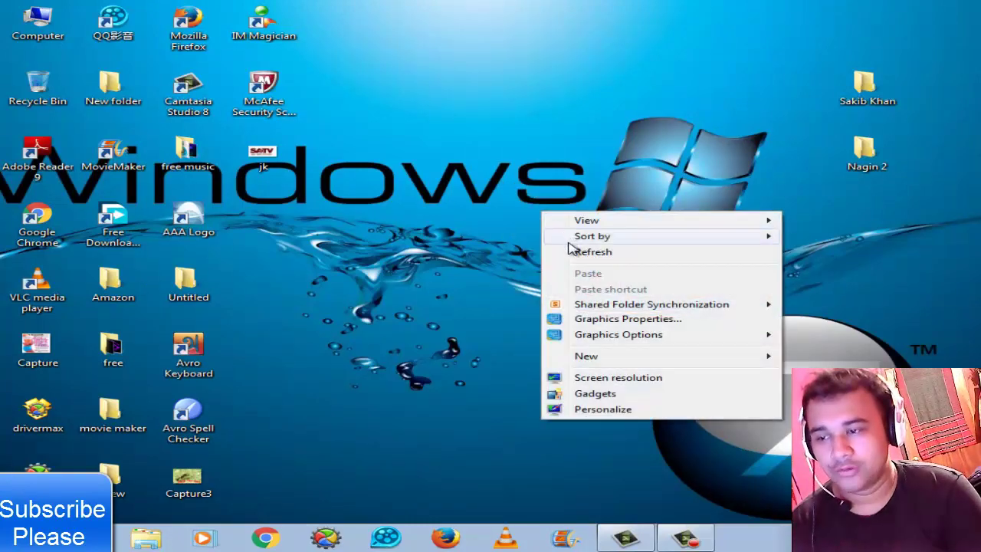
left_click(576, 253)
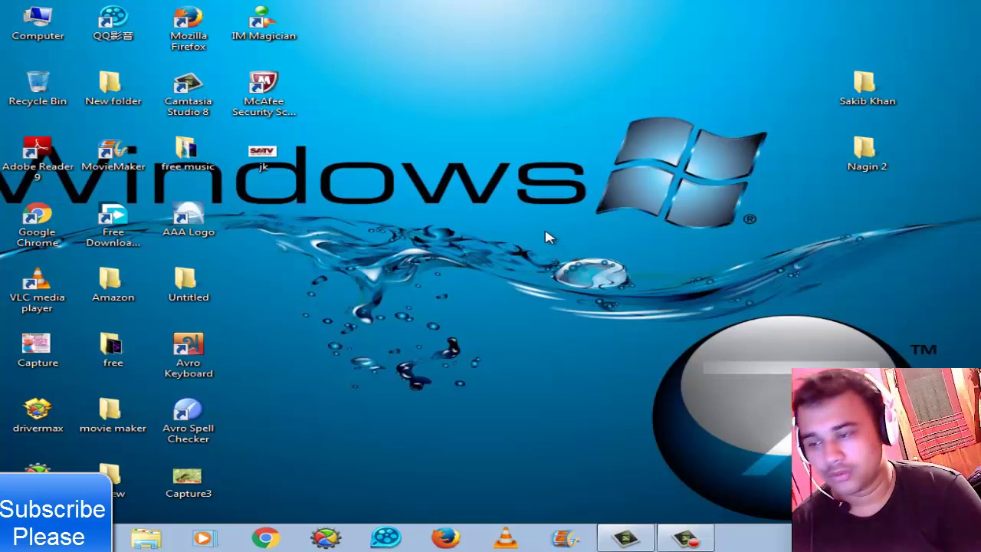
right_click(492, 205)
left_click(533, 246)
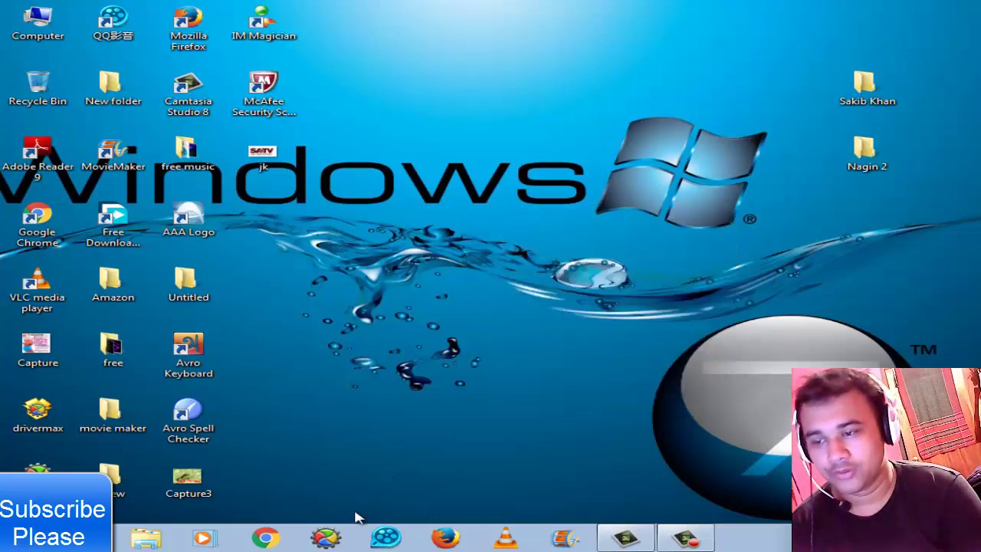
left_click(264, 539)
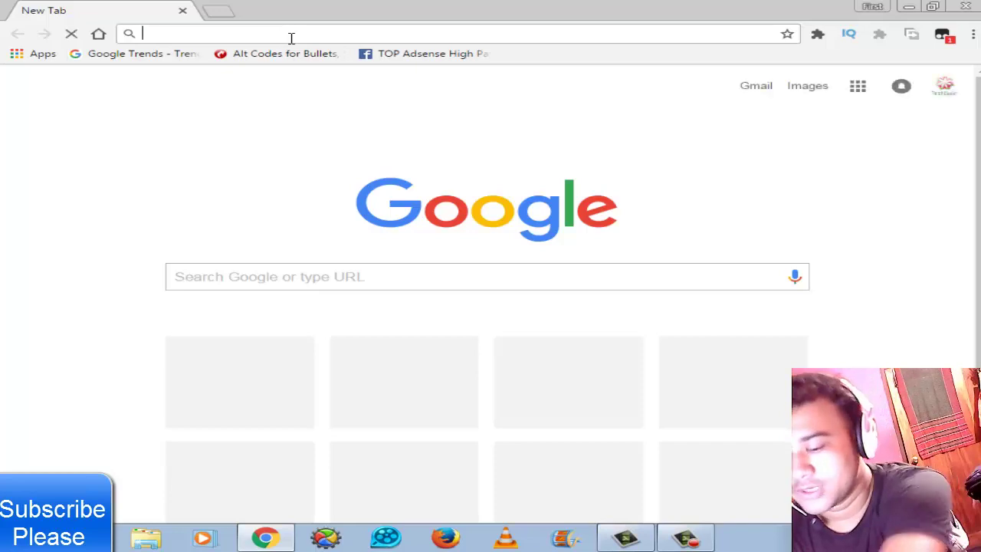
Search Google for 'hotmail' using the omnibox suggestion
left_click(291, 38)
type("http://www.youtube.com")
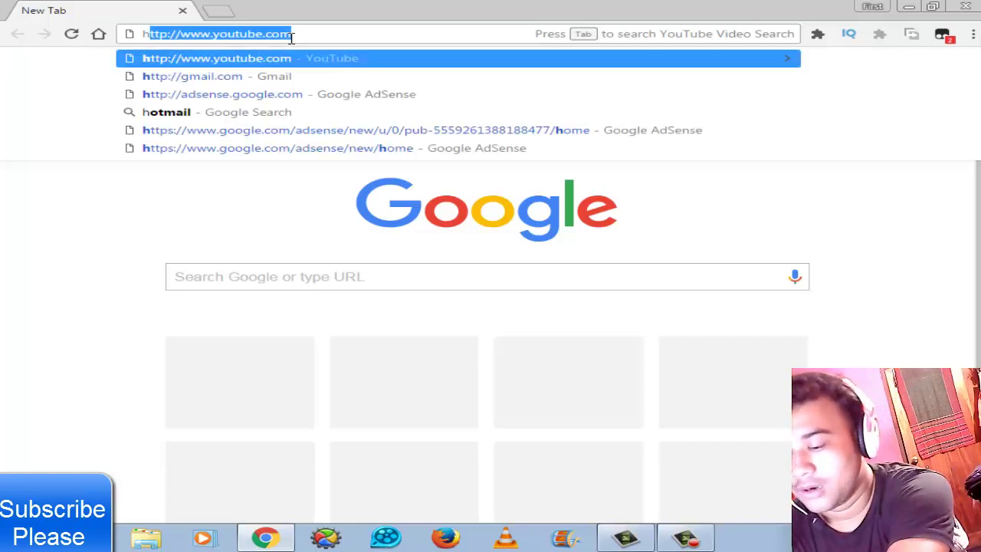
left_click(226, 113)
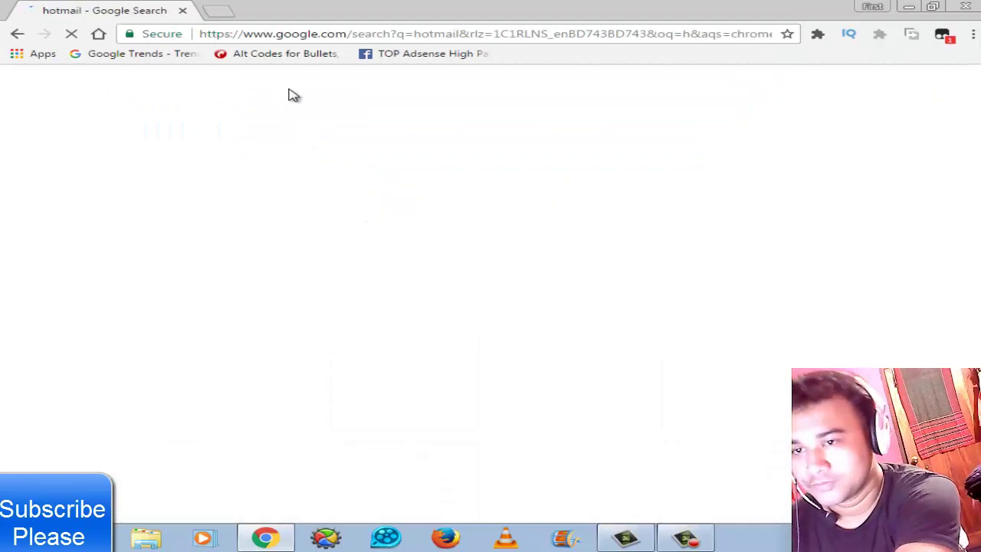
double_click(247, 97)
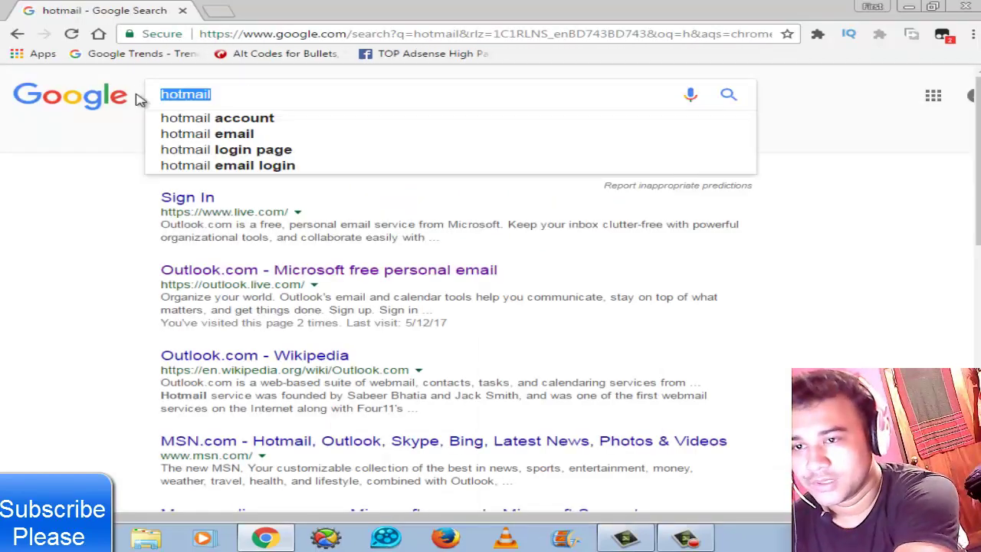
left_click(248, 97)
scroll(55, 193, "down", 3)
scroll(114, 208, "up", 3)
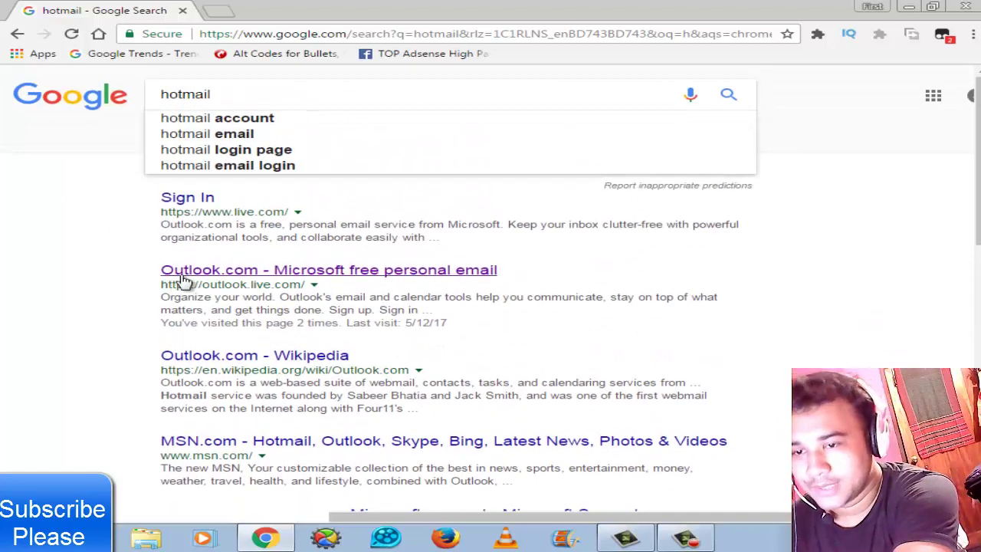
Open the 'Outlook.com - Microsoft free personal email' search result
left_click(184, 282)
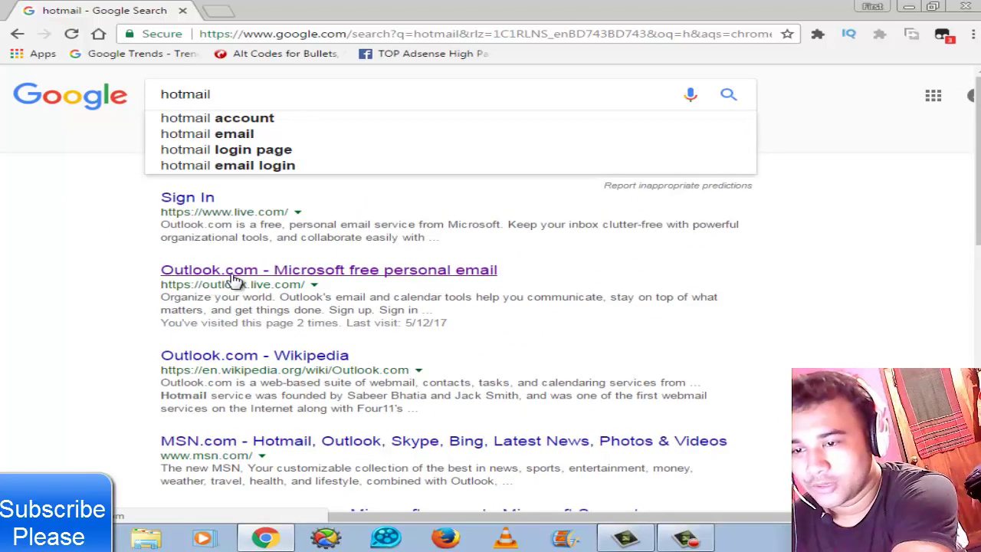
left_click(280, 275)
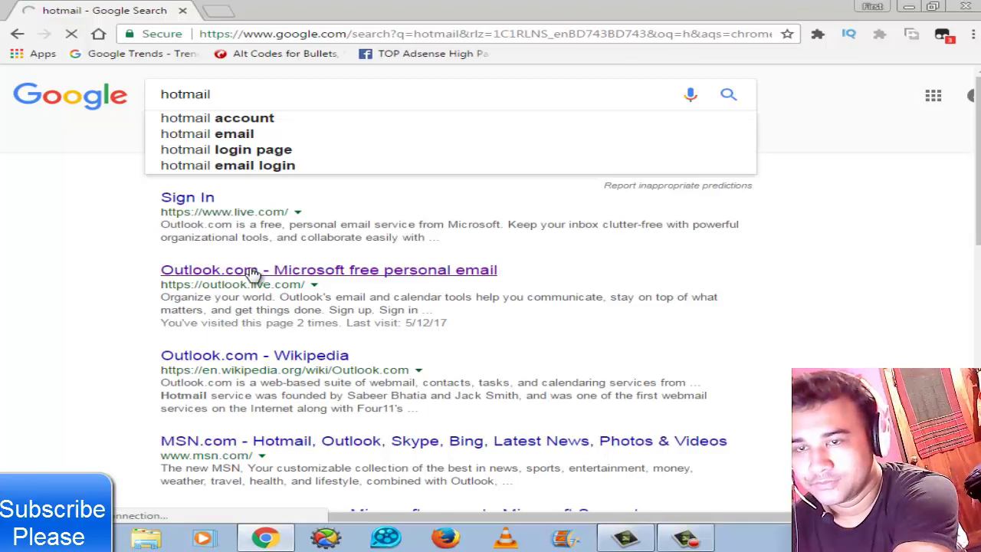
scroll(253, 274, "down", 8)
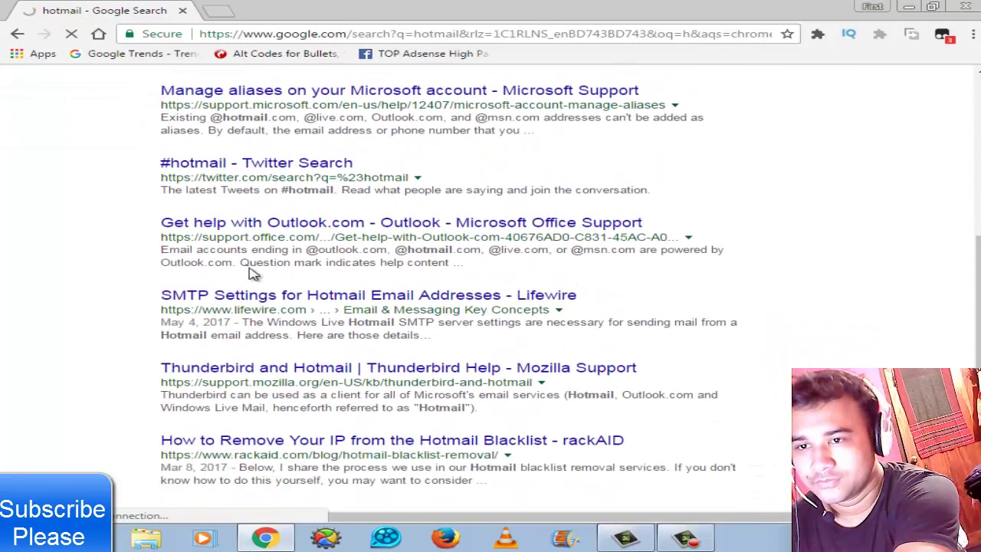
scroll(253, 274, "down", 2)
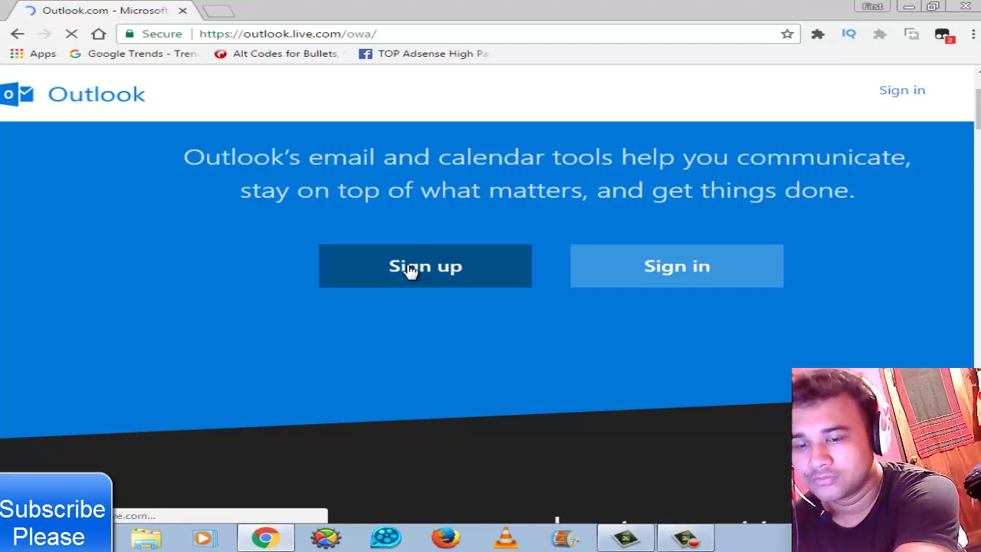
Start sign-up and fill in first and last name from the autofill suggestions
left_click(411, 270)
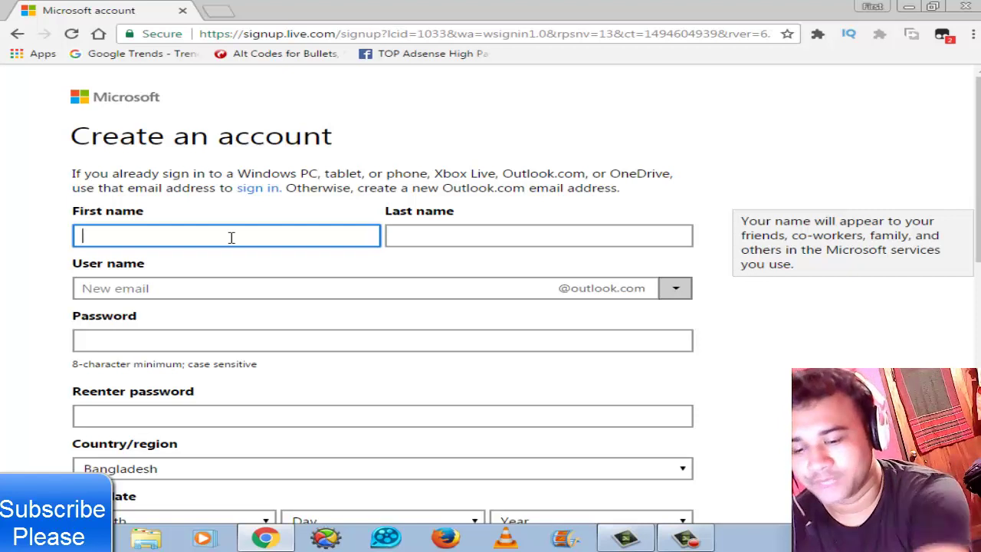
type("R")
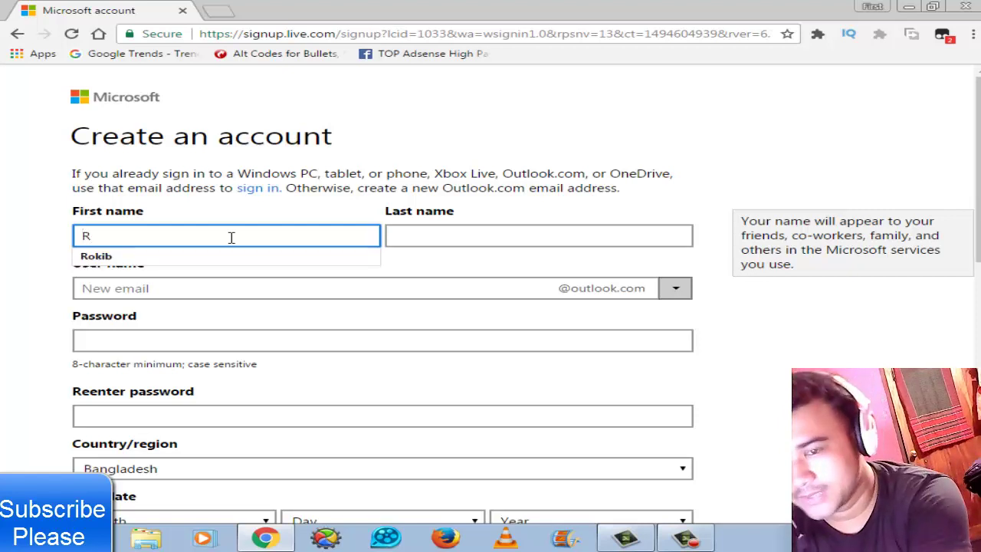
left_click(175, 263)
left_click(425, 234)
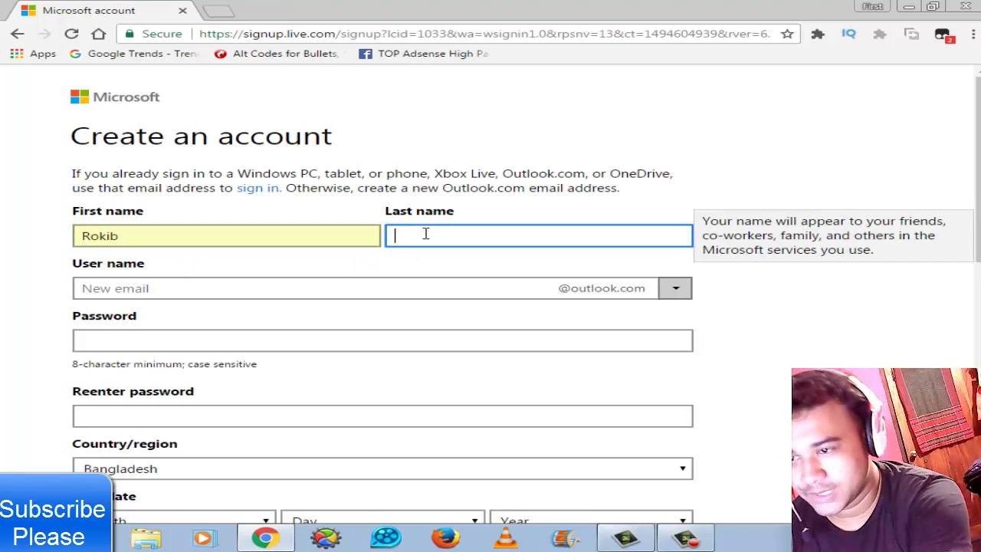
type("K")
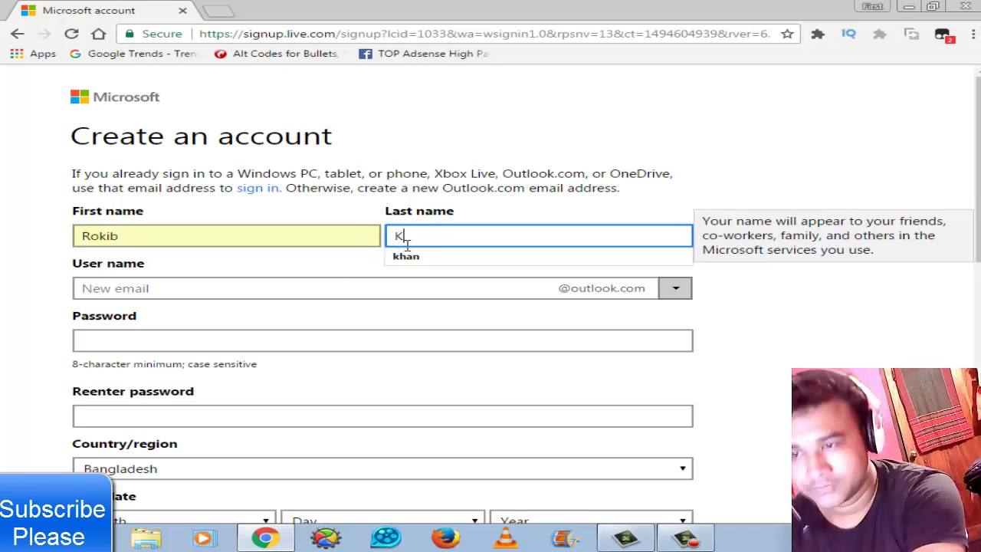
left_click(407, 256)
left_click(336, 289)
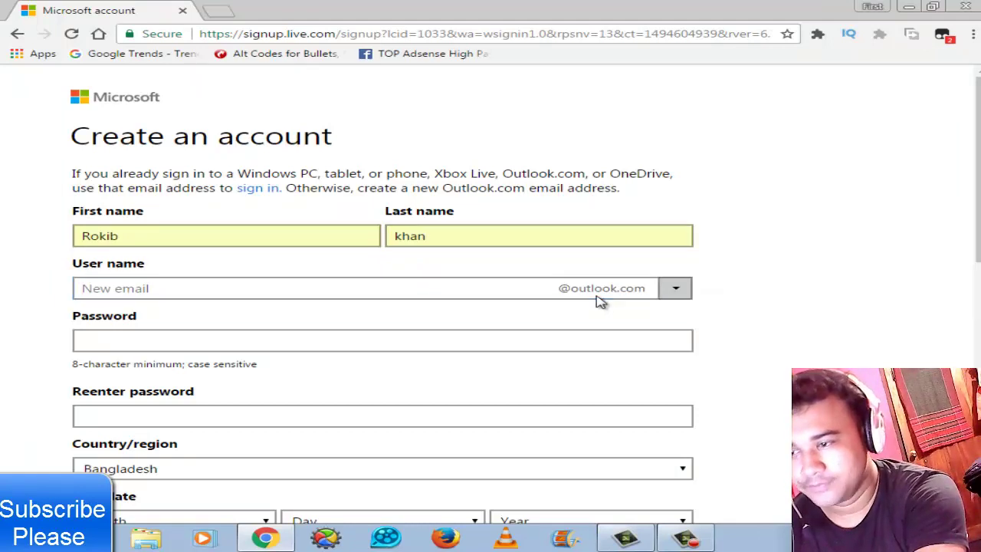
Enter a new user name, check its availability, and choose the hotmail.com domain
left_click(665, 295)
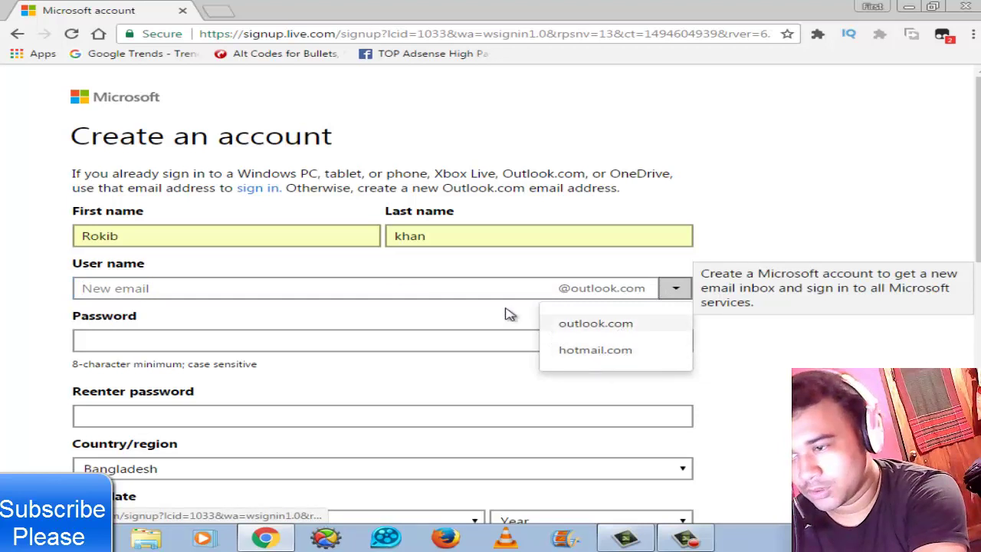
left_click(438, 285)
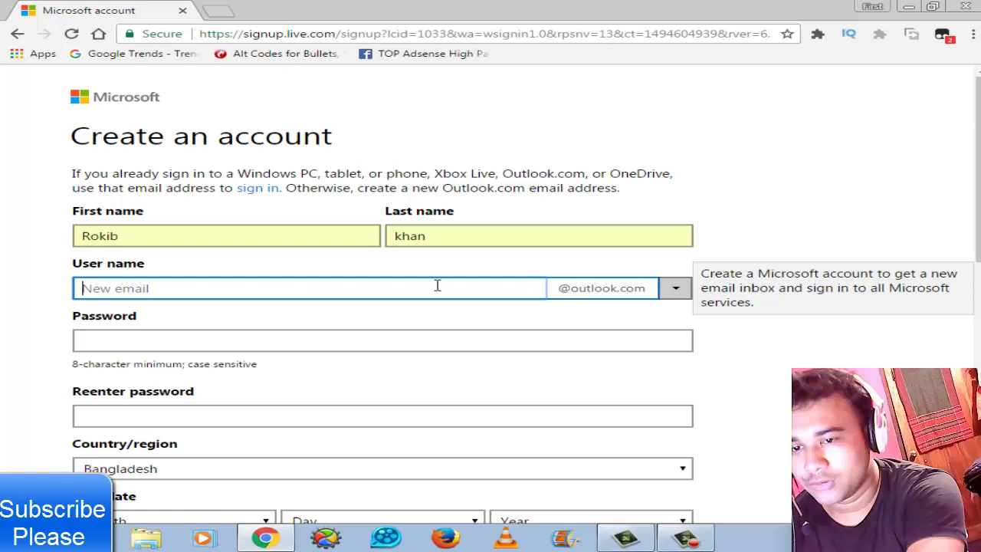
type("r")
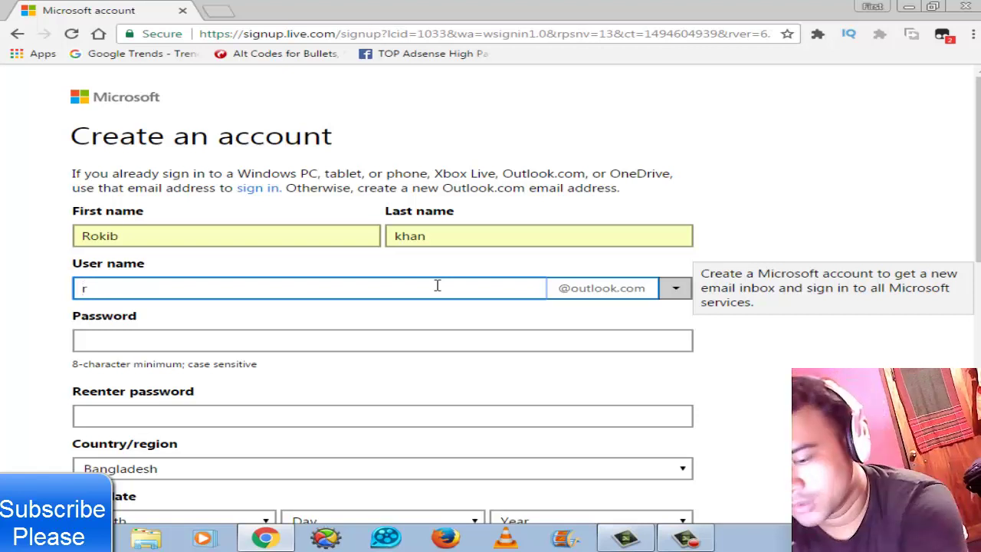
type("okibt")
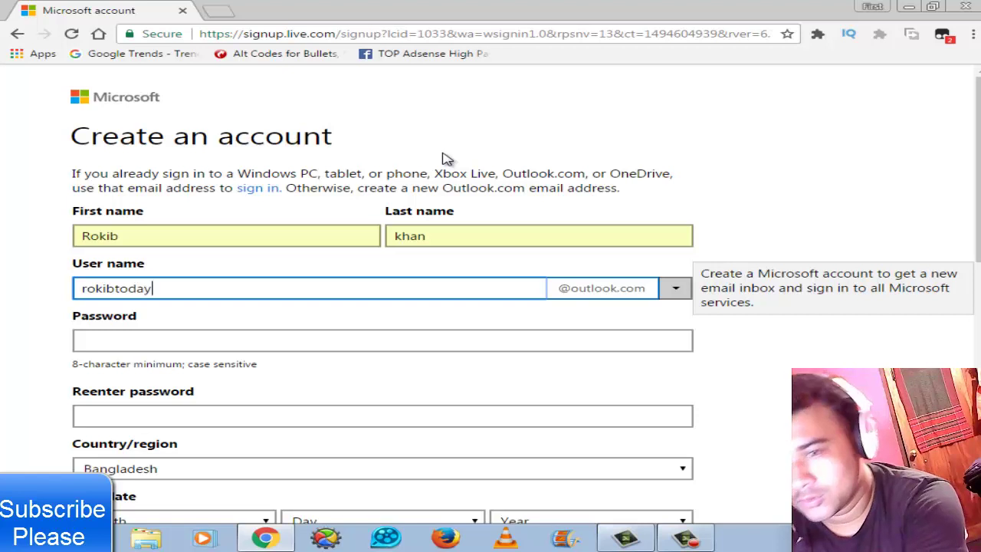
type("oday")
left_click(671, 293)
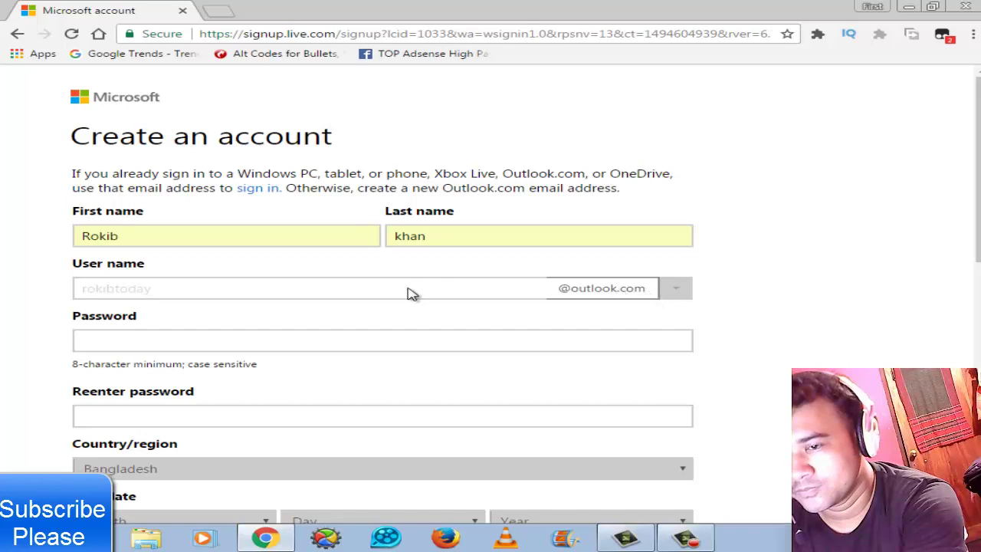
scroll(635, 291, "down", 1)
scroll(633, 300, "up", 1)
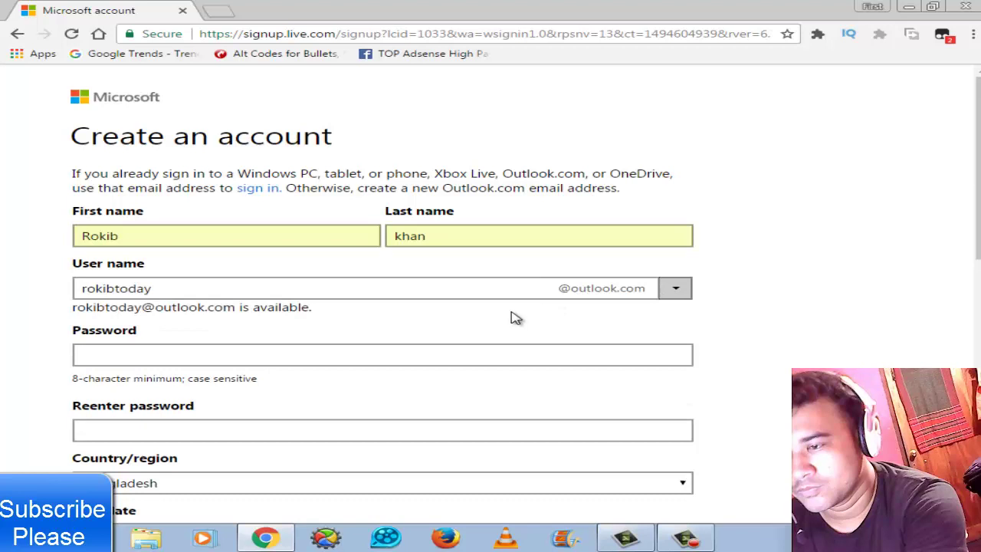
left_click(675, 298)
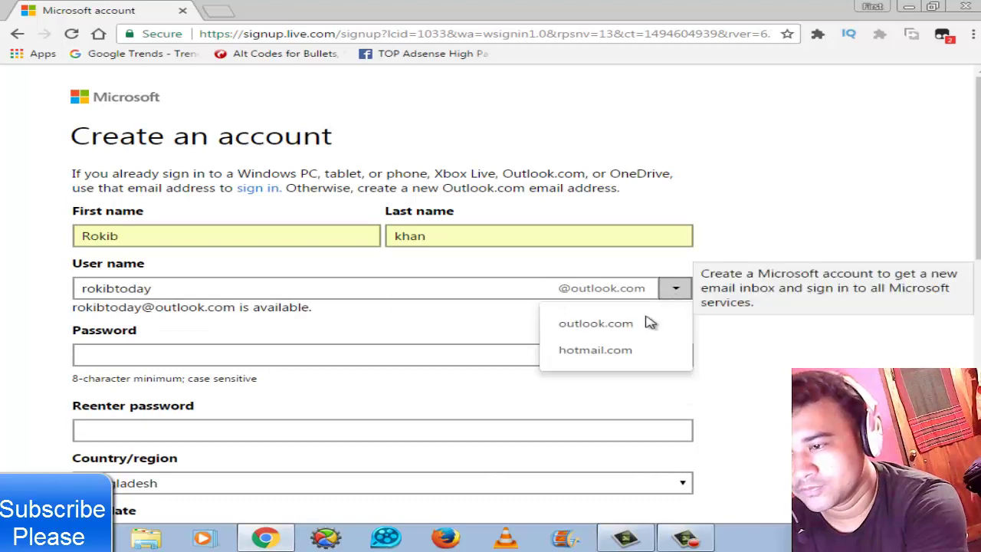
left_click(630, 353)
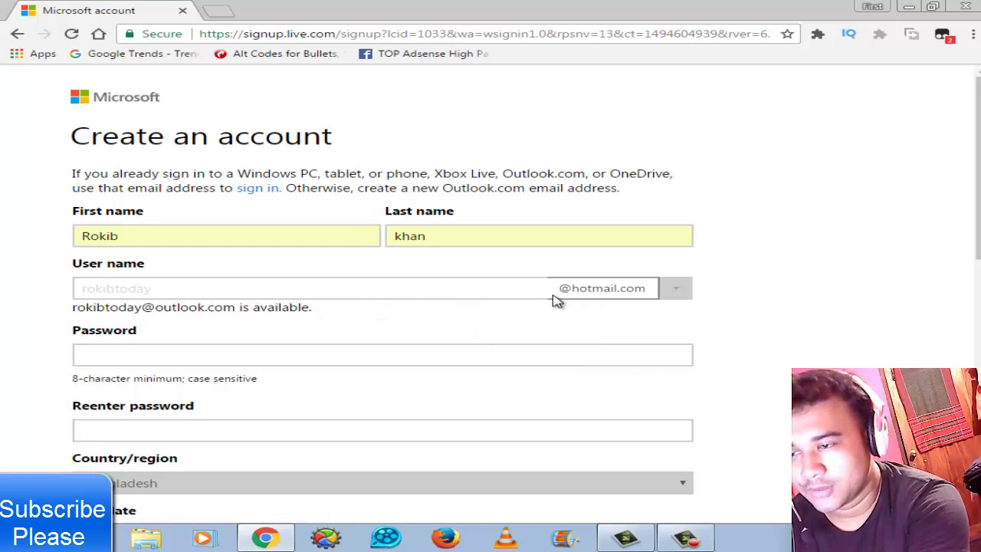
scroll(325, 325, "down", 1)
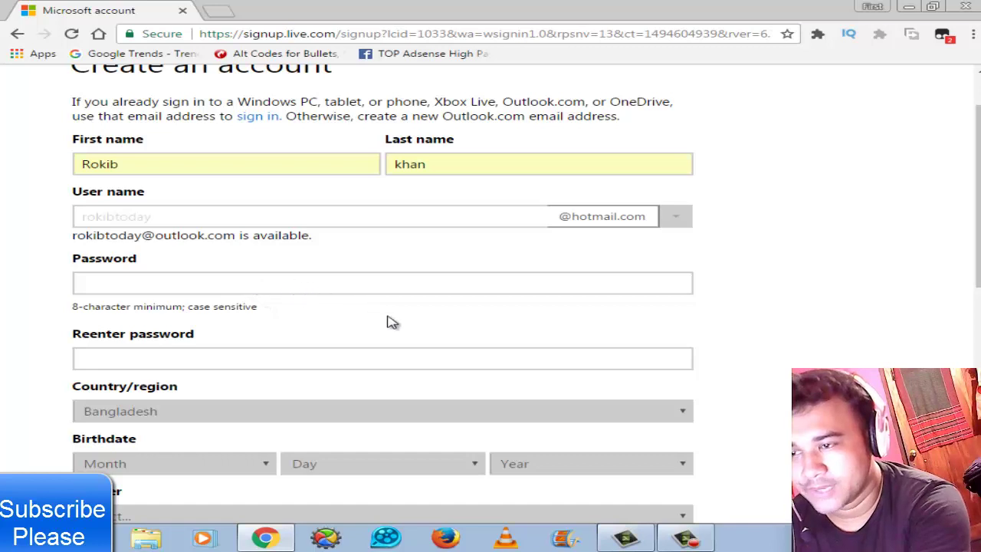
scroll(414, 308, "up", 1)
scroll(414, 308, "down", 1)
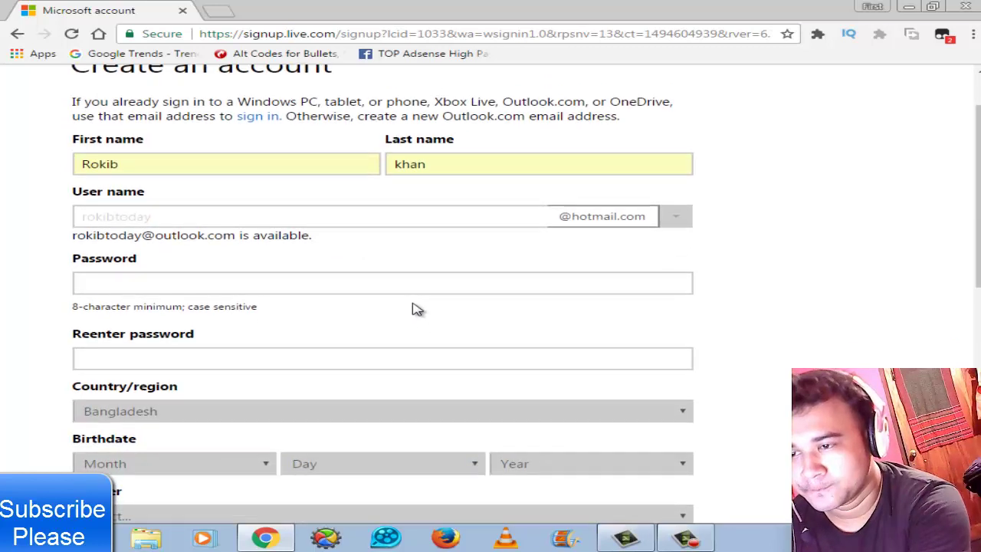
scroll(413, 309, "up", 1)
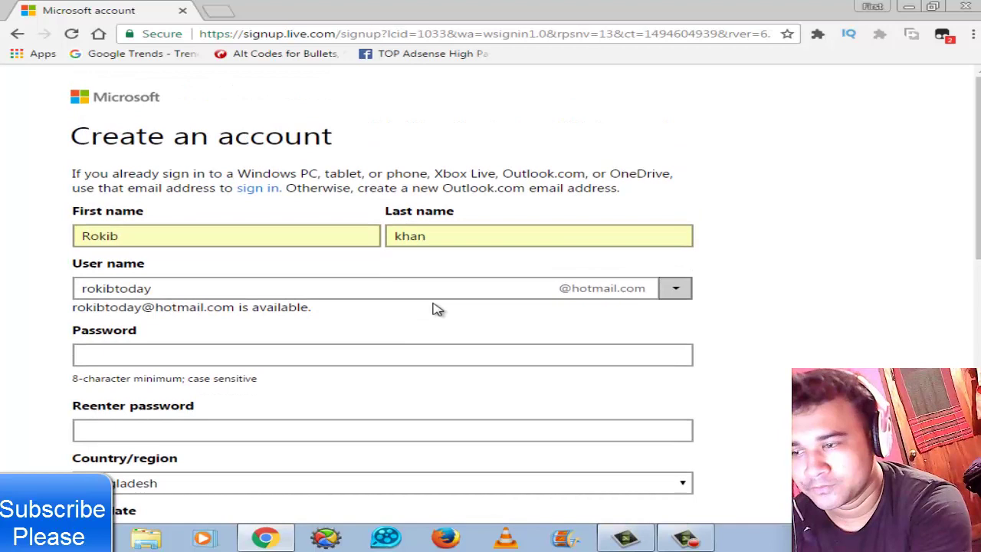
Type the account password and re-enter it to confirm
left_click(525, 292)
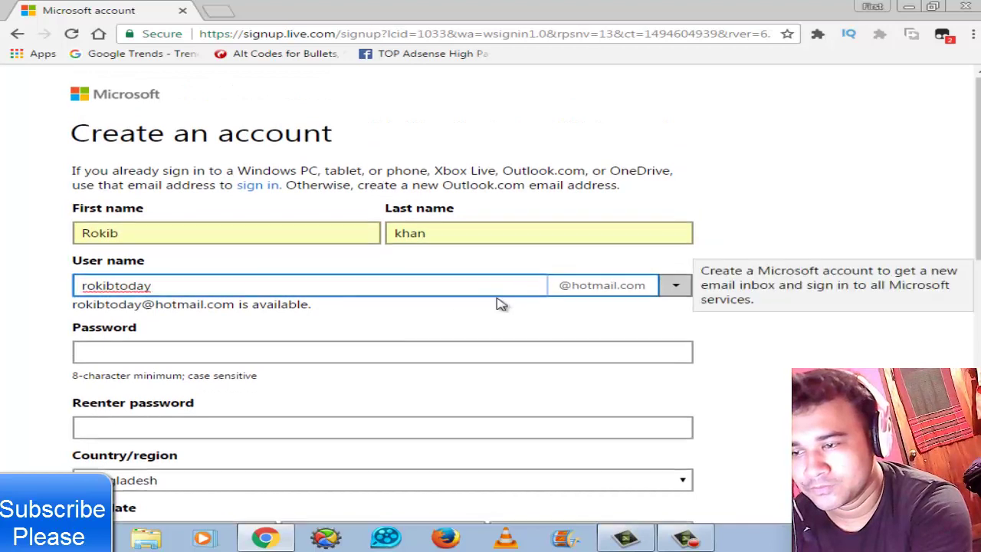
scroll(460, 297, "down", 1)
left_click(391, 285)
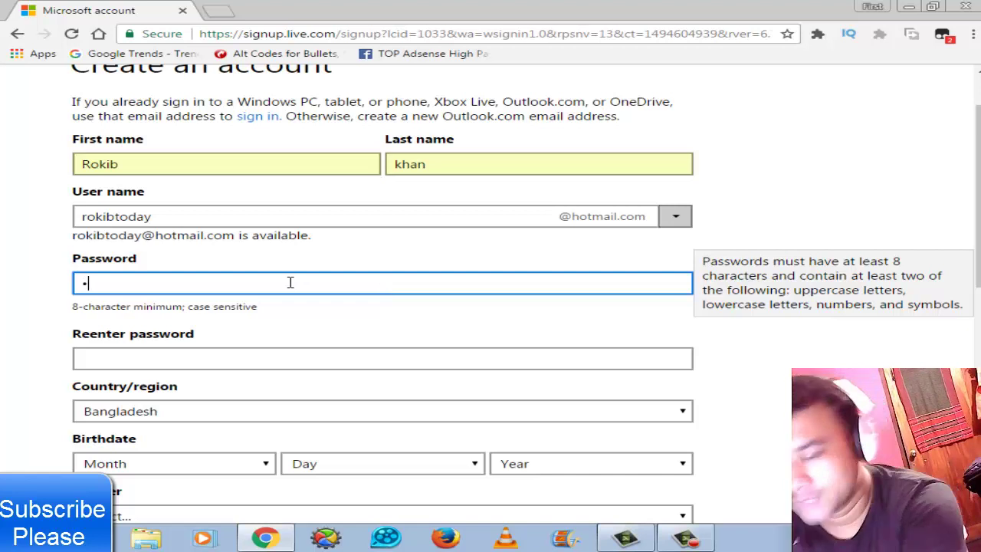
type("•••••")
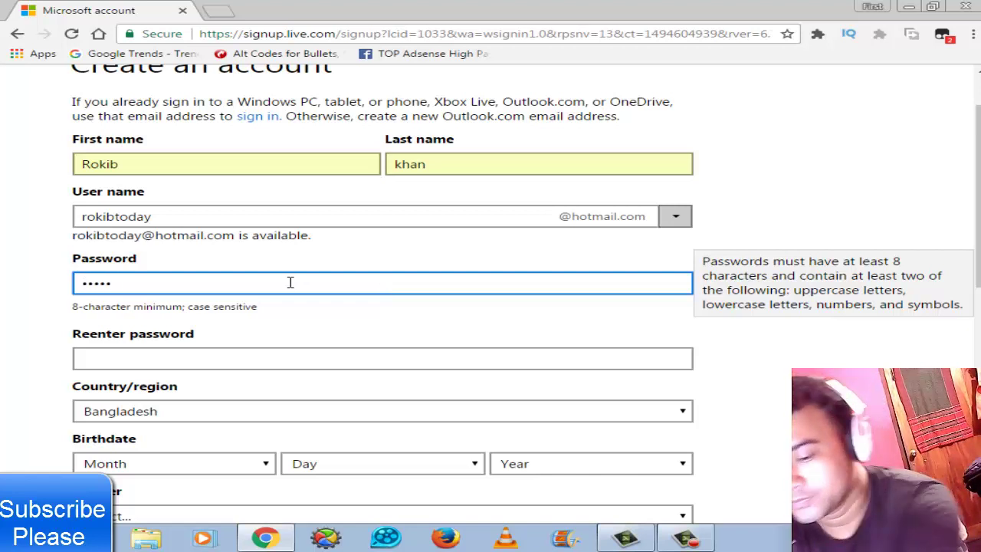
type("••")
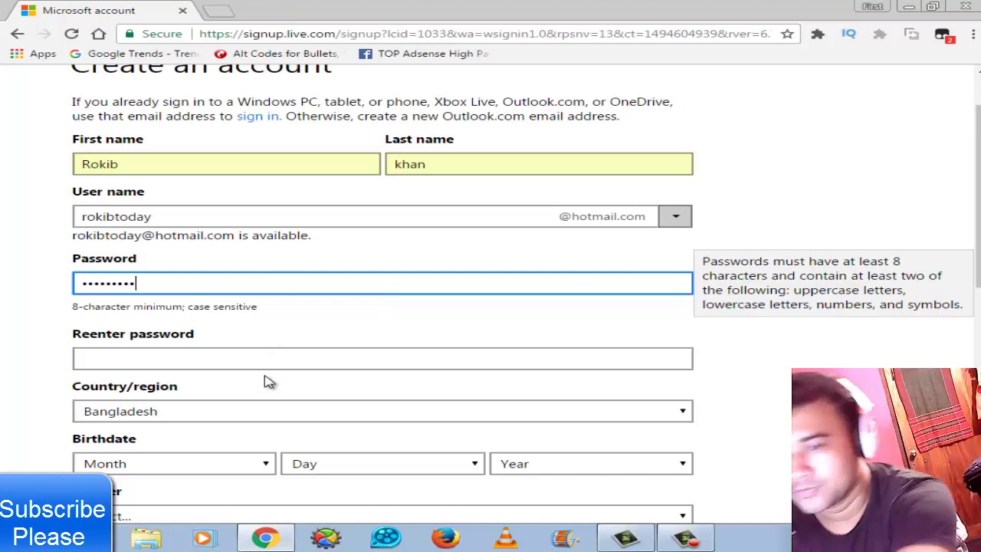
key("Return")
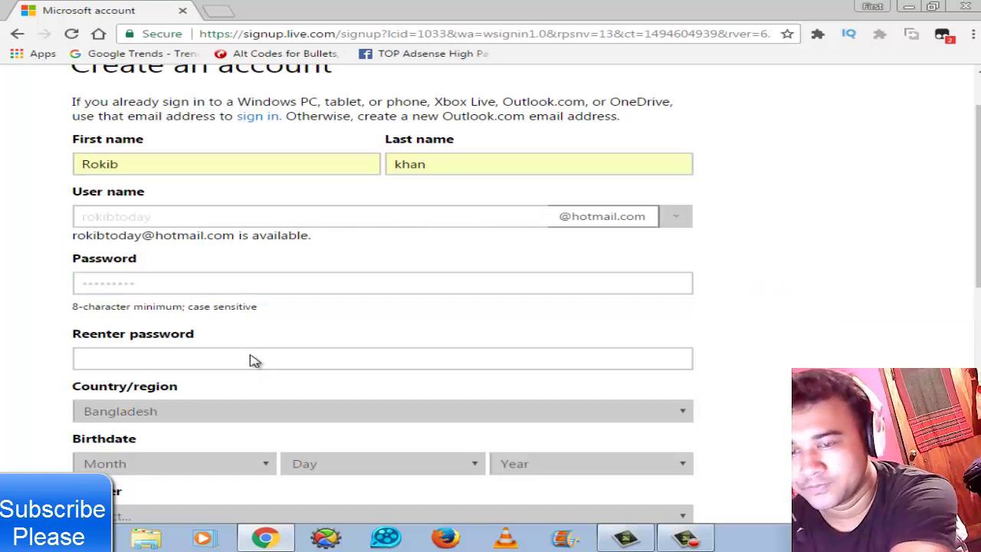
left_click(253, 362)
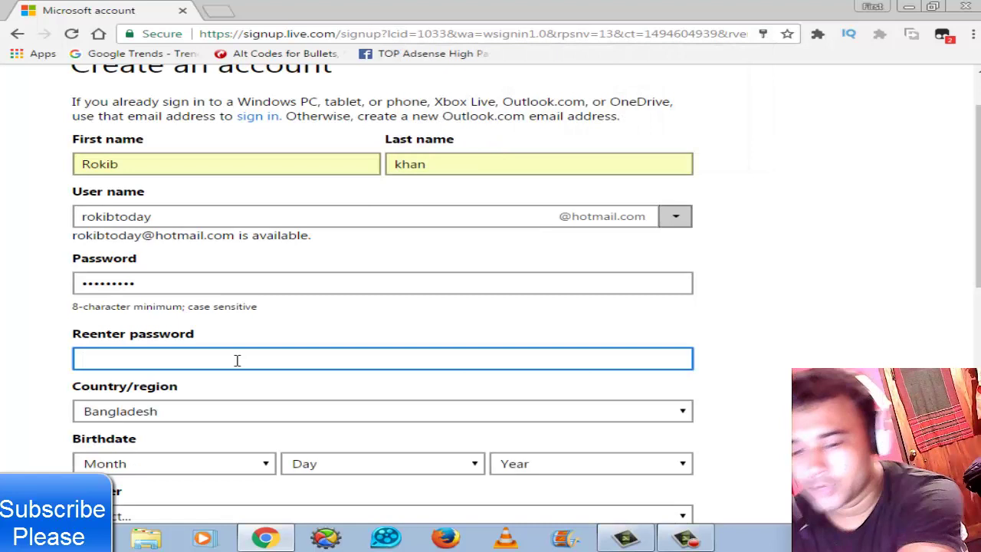
type("•••••••")
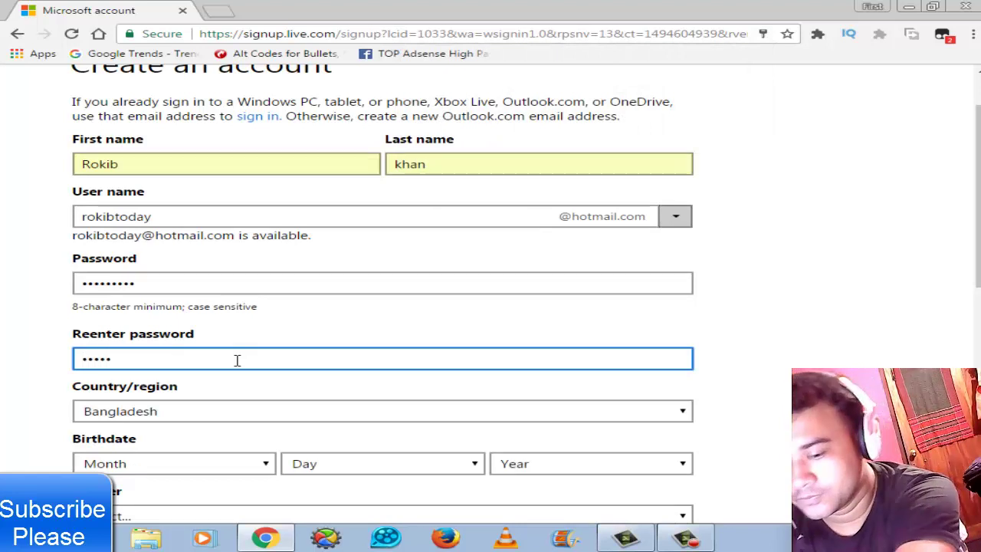
scroll(238, 361, "down", 2)
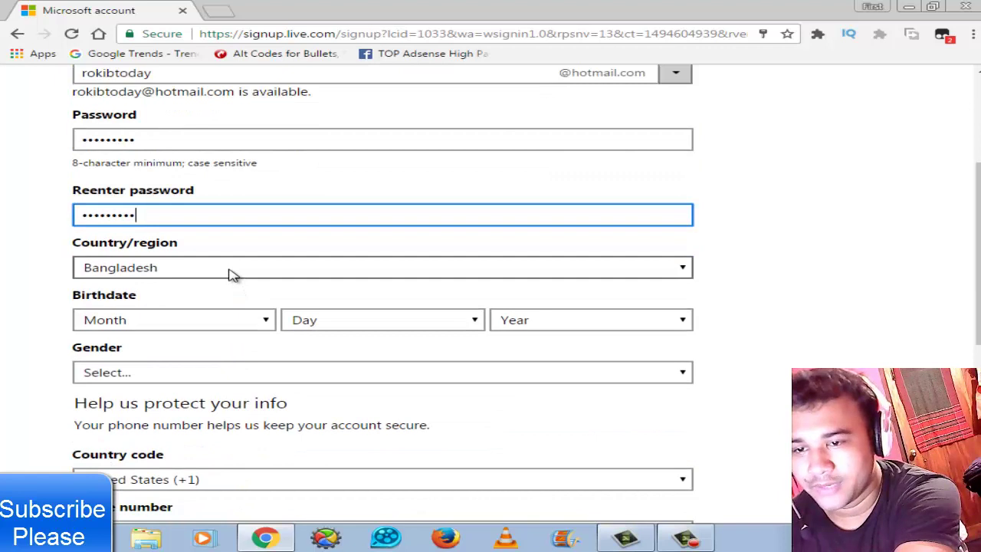
left_click(220, 321)
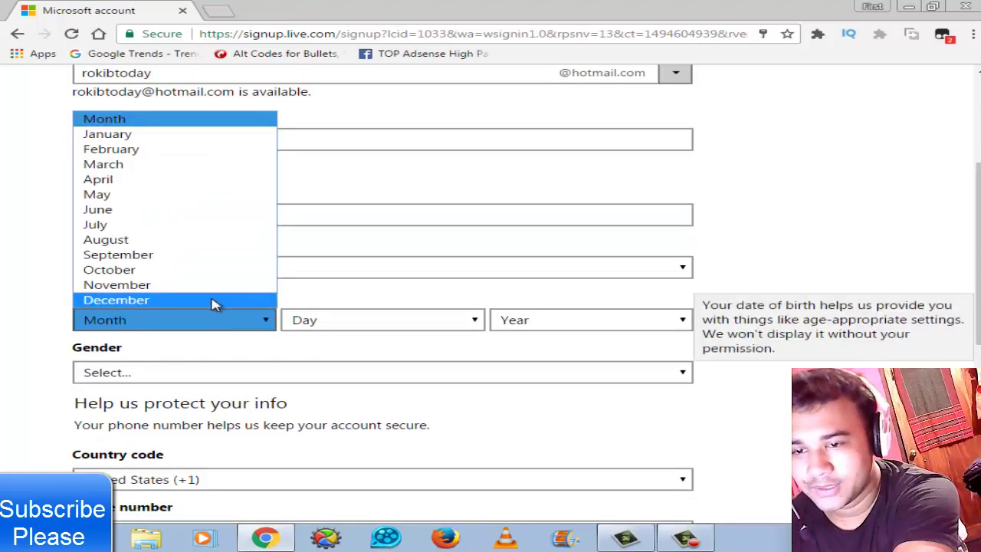
left_click(214, 300)
left_click(336, 322)
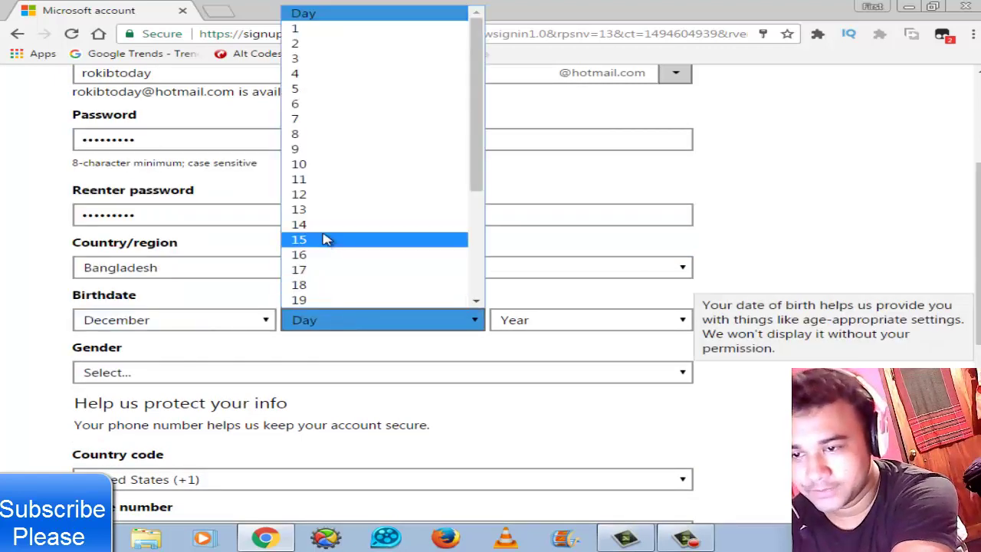
left_click(361, 194)
left_click(564, 322)
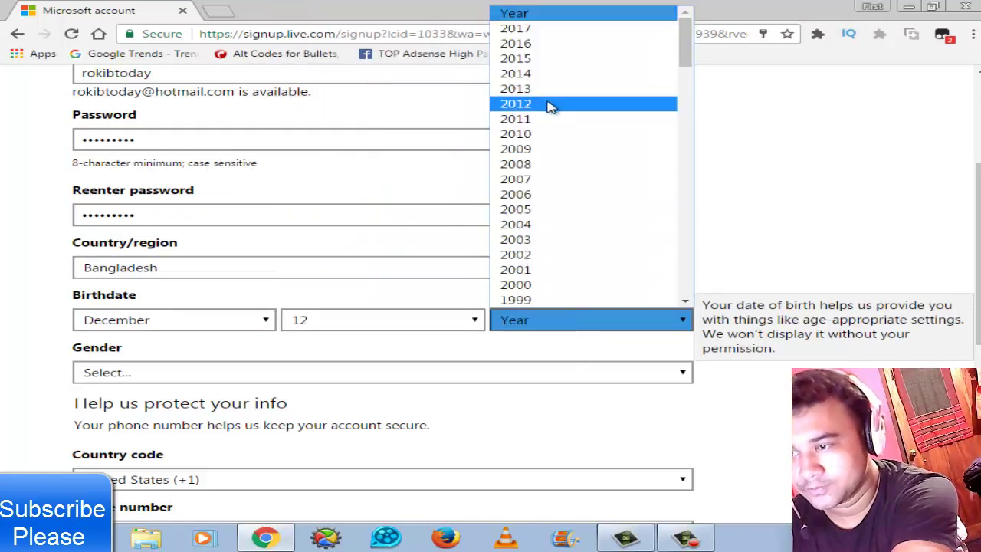
scroll(543, 288, "down", 3)
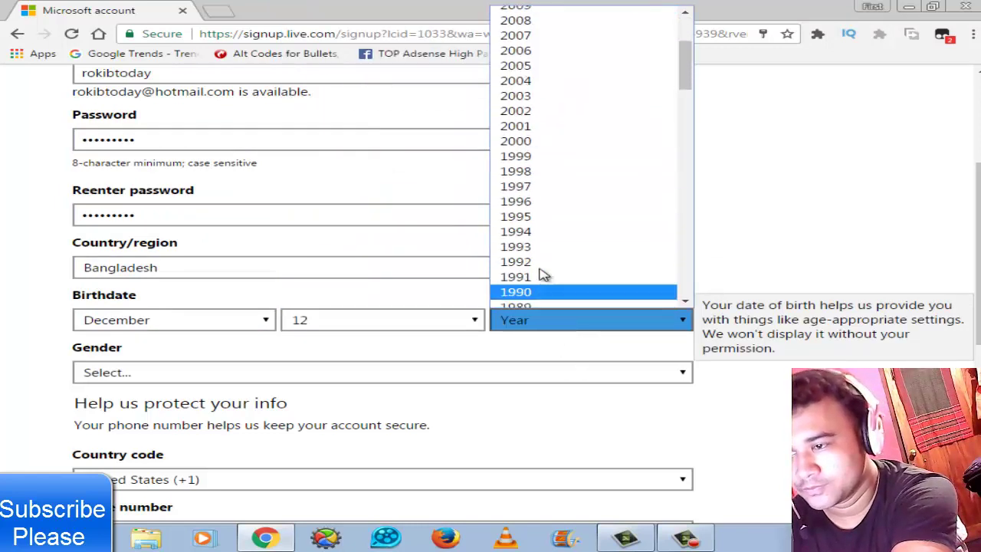
left_click(544, 186)
left_click(559, 321)
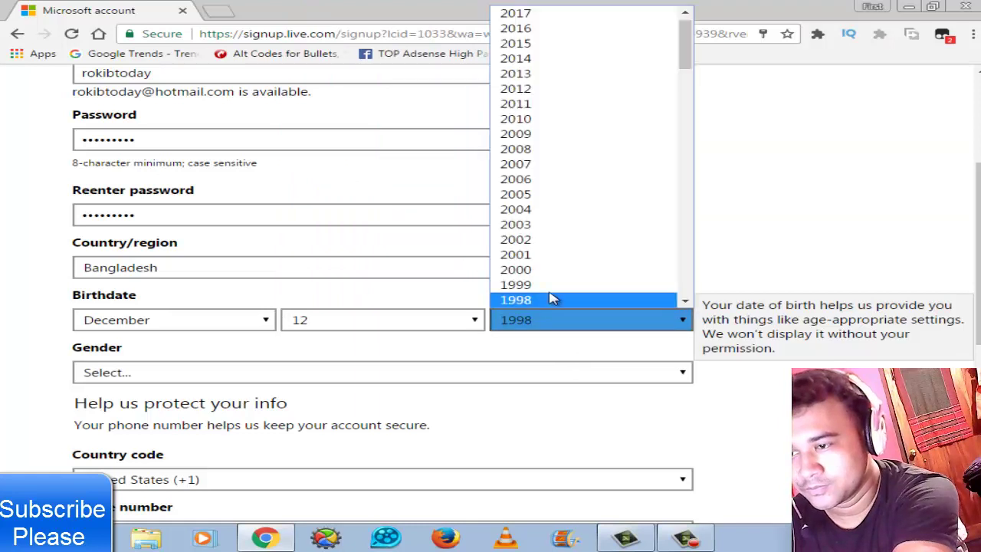
scroll(537, 260, "down", 3)
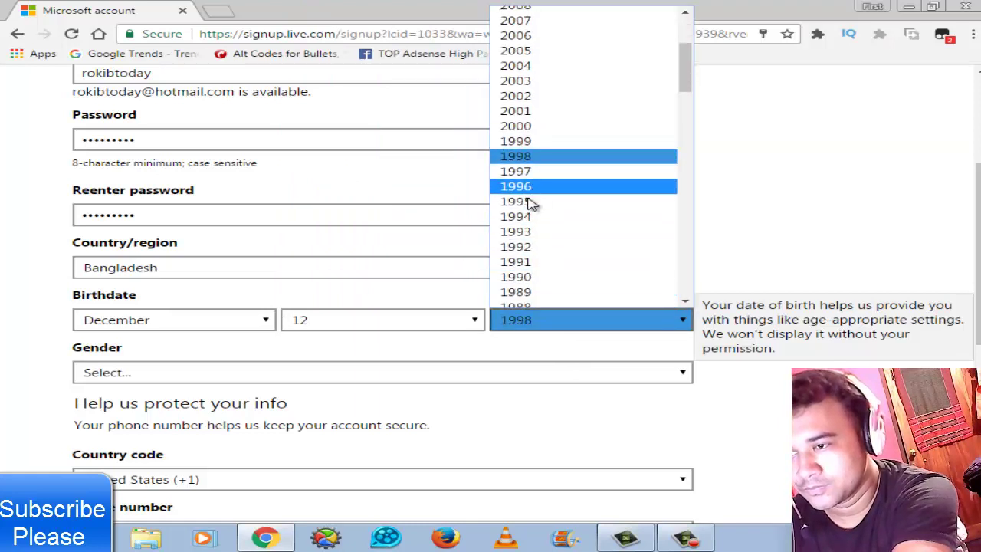
left_click(530, 201)
scroll(331, 372, "down", 1)
Choose Male as the gender
left_click(298, 300)
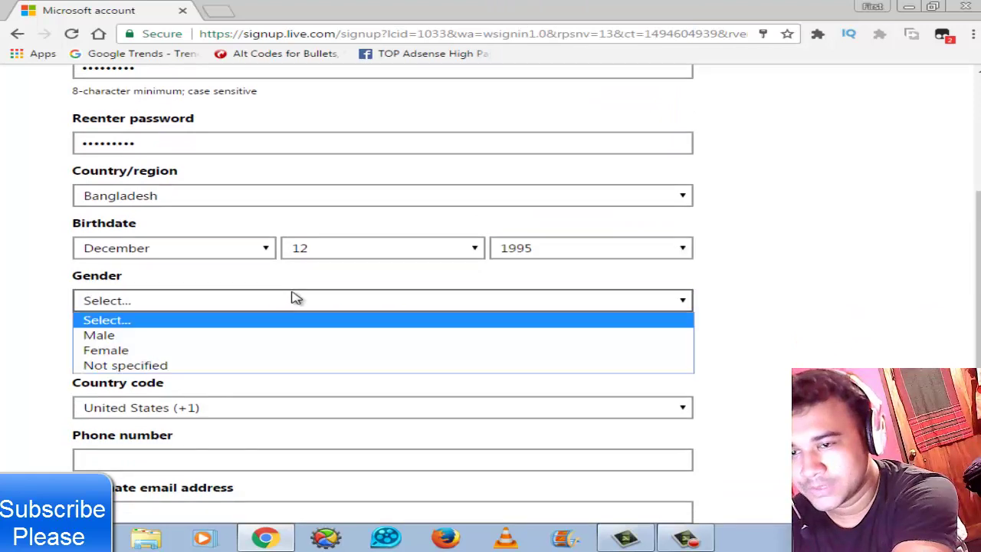
left_click(268, 333)
scroll(269, 334, "down", 1)
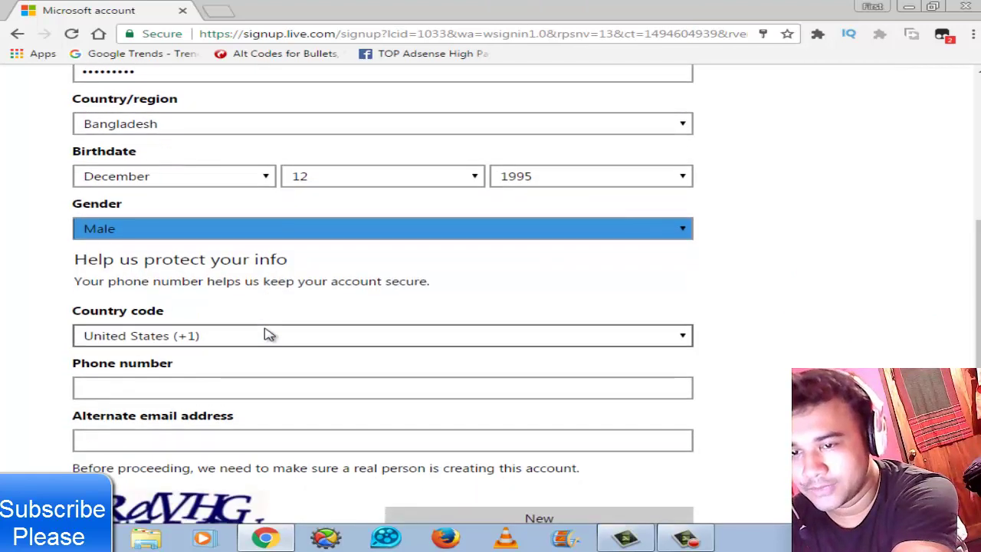
left_click(268, 334)
Set the phone country code to Bangladesh (+880)
scroll(209, 256, "up", 10)
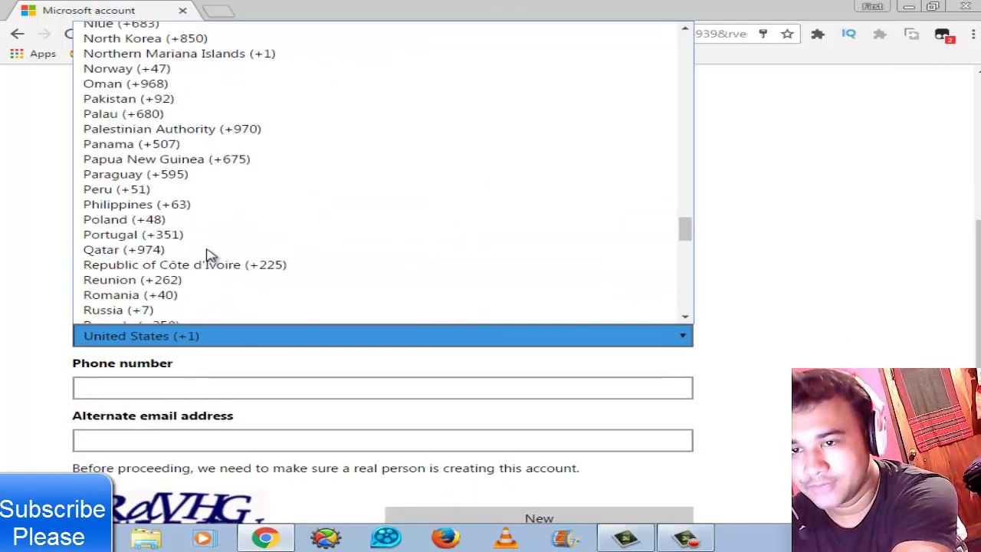
key("b")
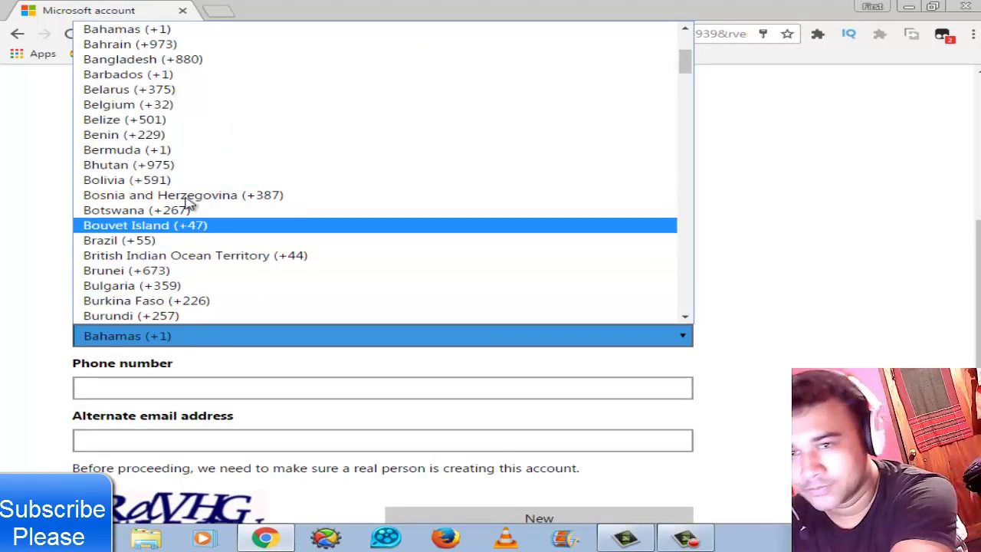
left_click(170, 65)
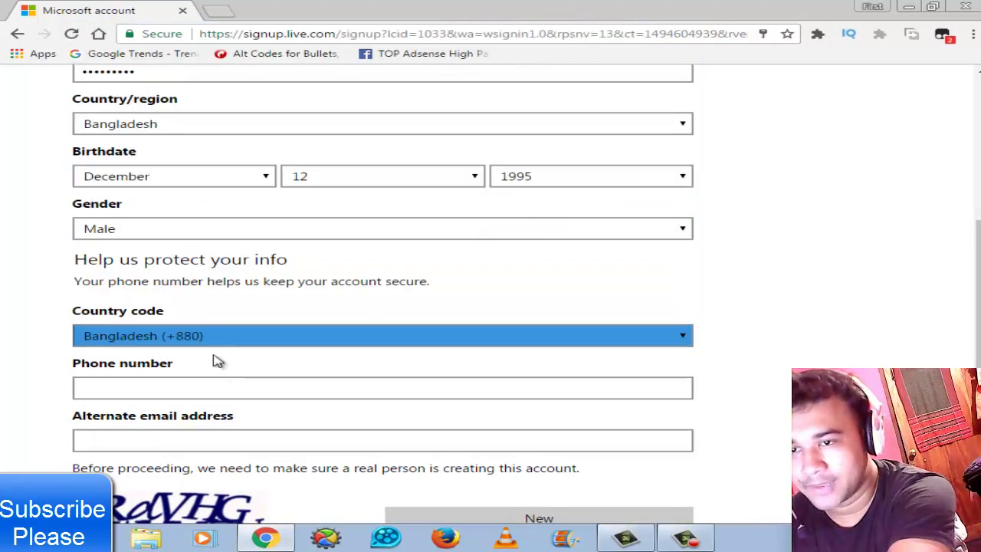
Fill in the phone number and an alternate e-mail address
scroll(222, 376, "down", 2)
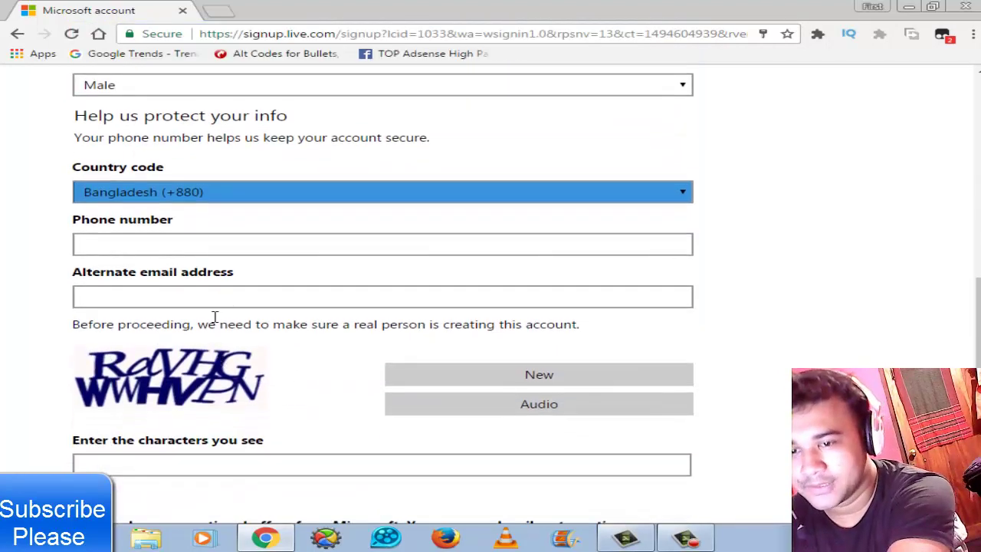
left_click(181, 242)
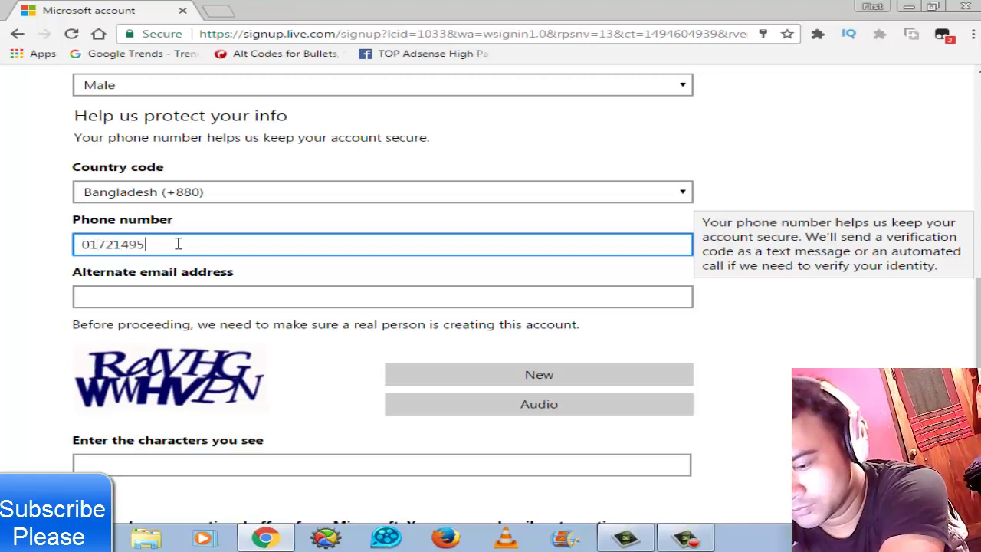
left_click(241, 301)
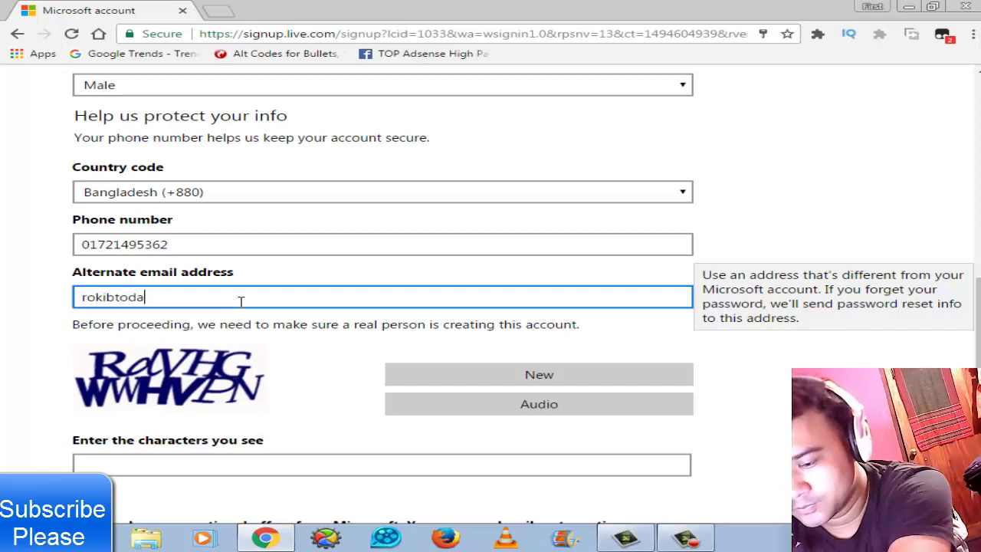
type("@gmail.com")
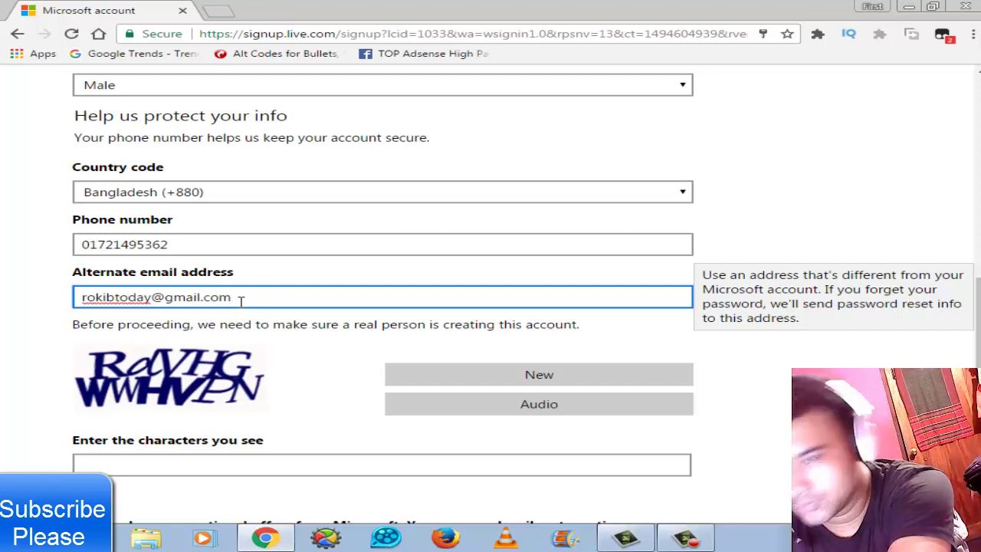
Type the captcha characters and submit with Create account; the captcha gets rejected
scroll(240, 301, "down", 2)
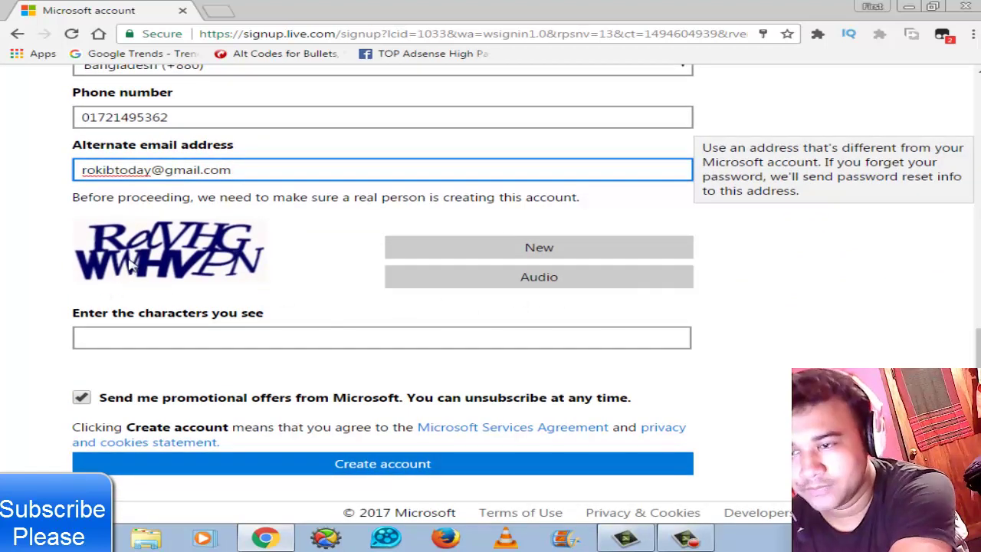
left_click(148, 331)
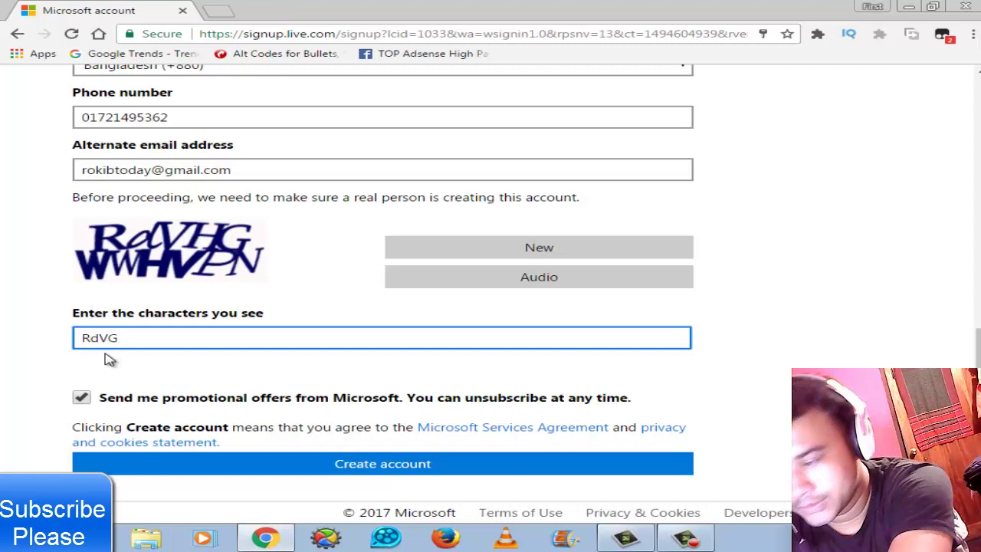
type("HG")
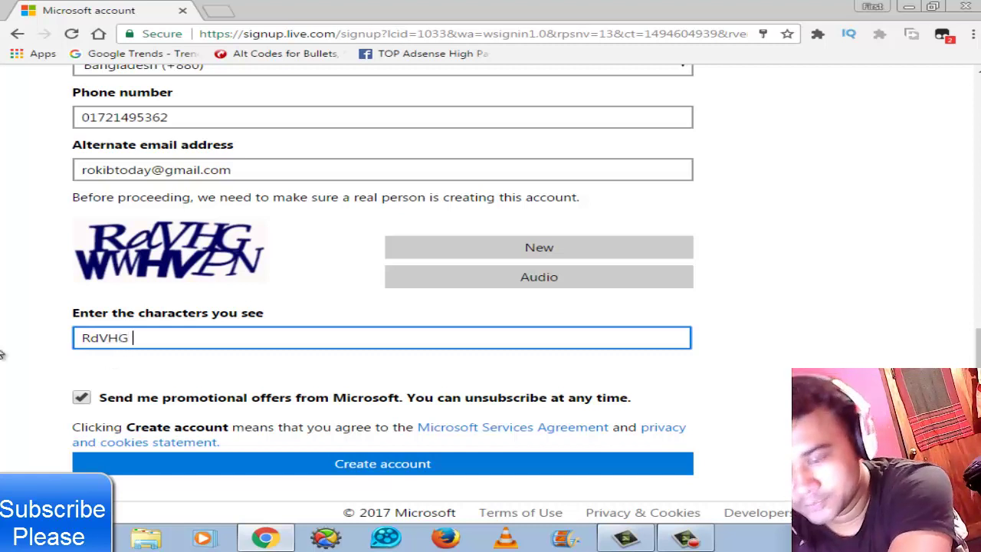
type(" WWH")
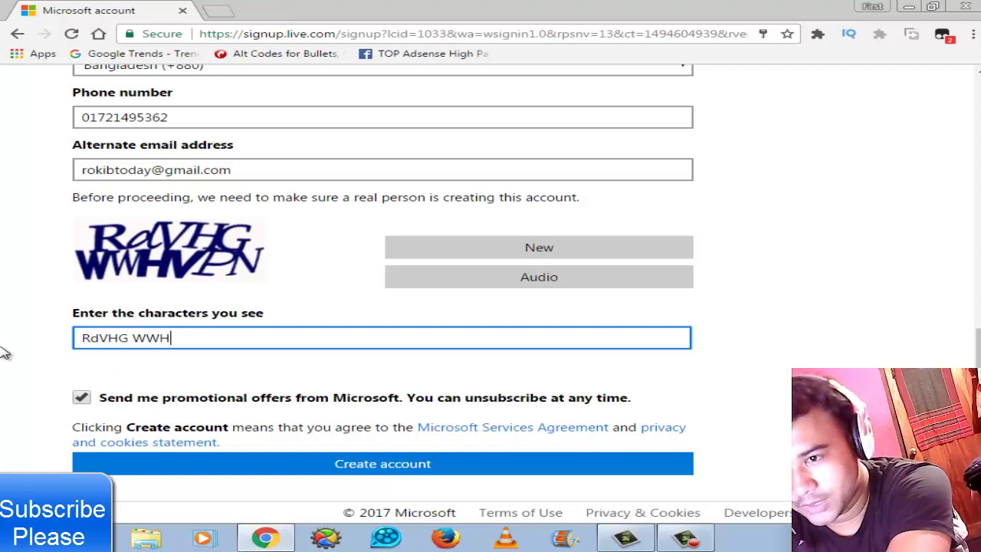
type("VPN")
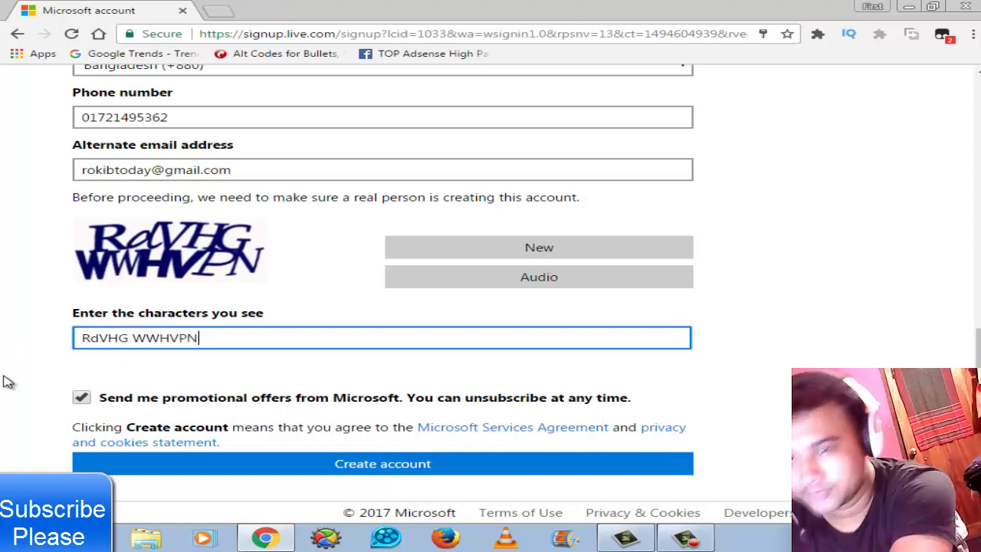
left_click(410, 471)
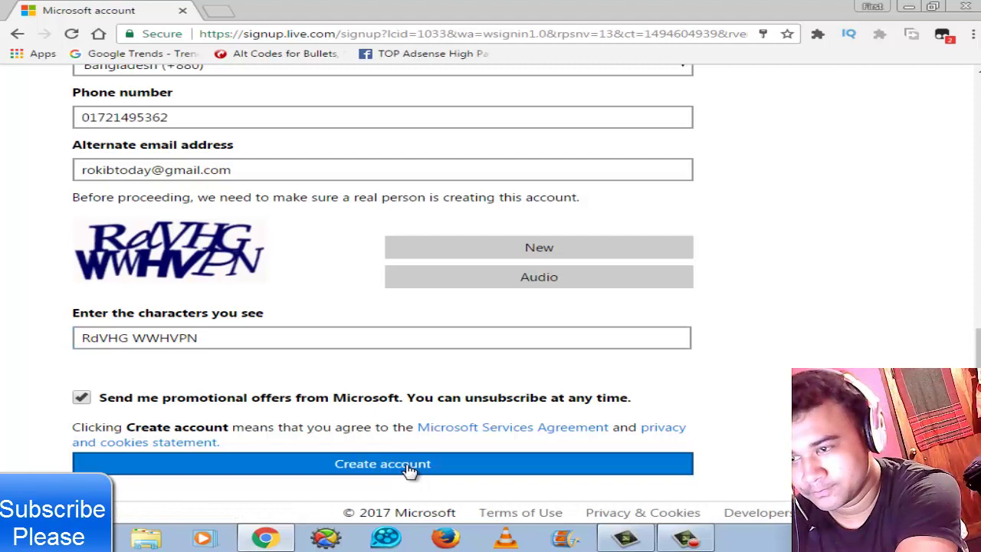
Load a new captcha image, enter its characters, and resubmit with Create account
left_click(276, 334)
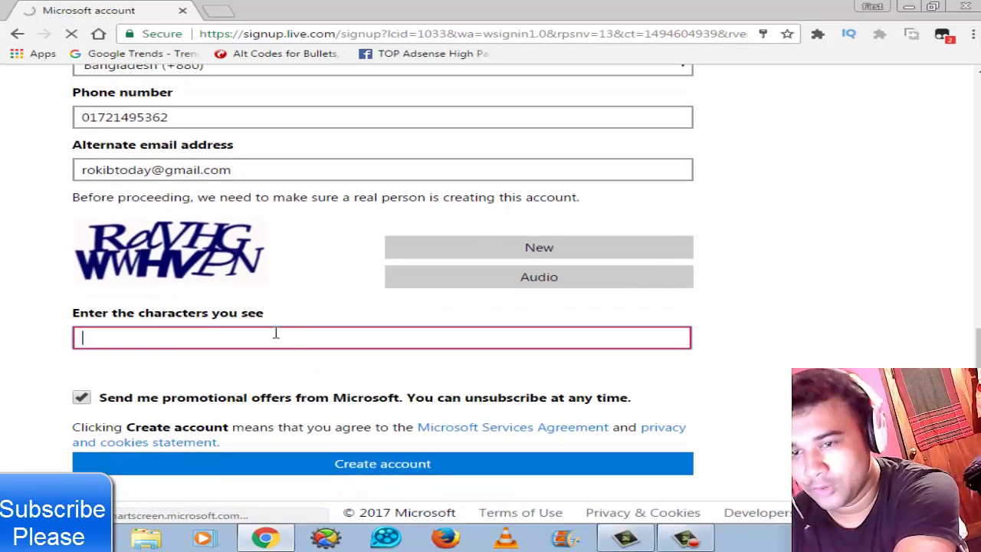
left_click(550, 252)
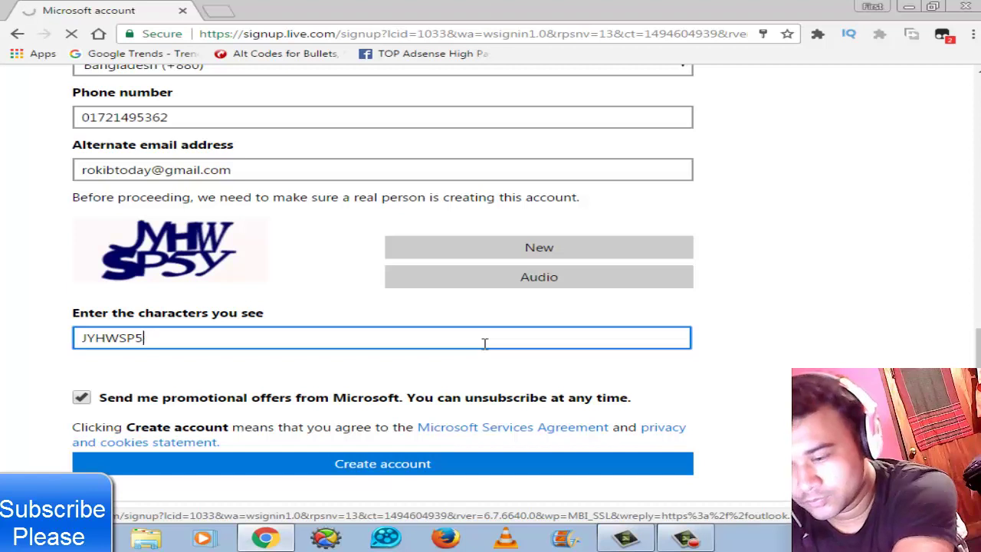
left_click(444, 470)
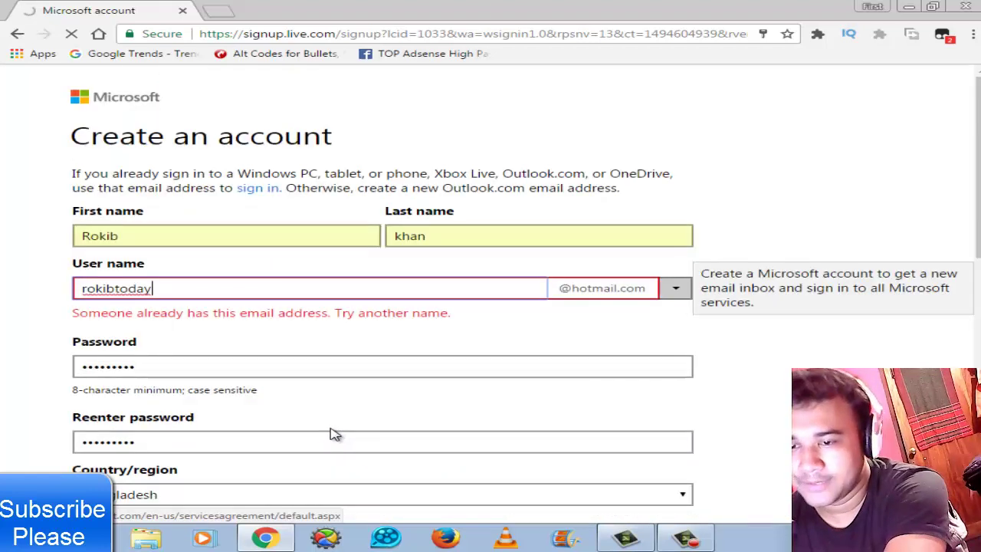
Shorten the taken user name and type a new ending to form a fresh Hotmail name
scroll(355, 355, "down", 10)
scroll(345, 372, "down", 1)
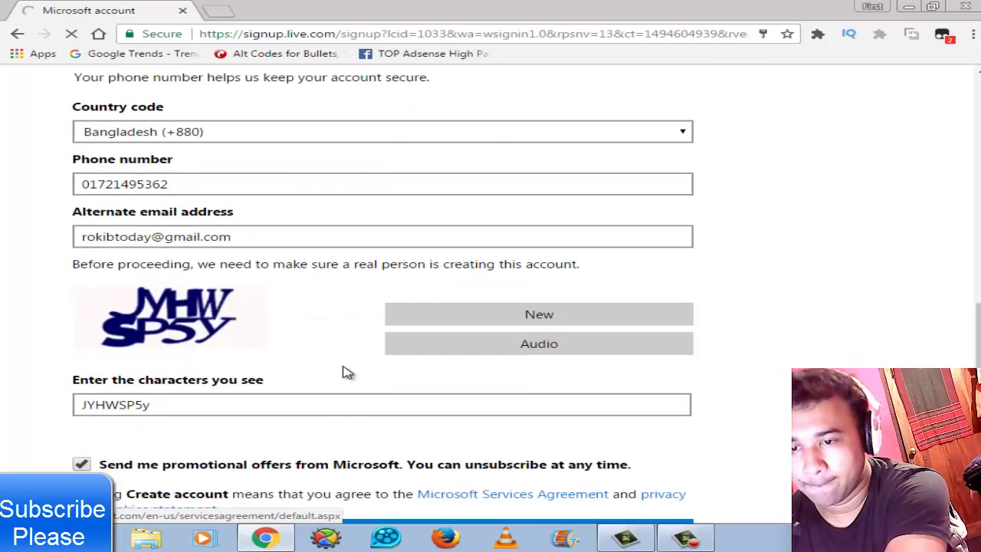
scroll(326, 379, "up", 10)
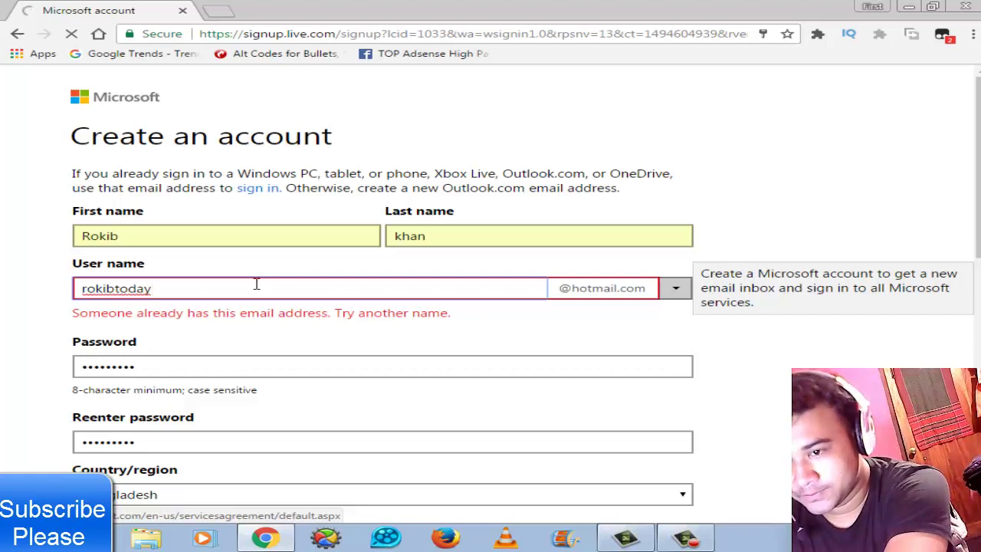
key("BackSpace")
key("BackSpace")
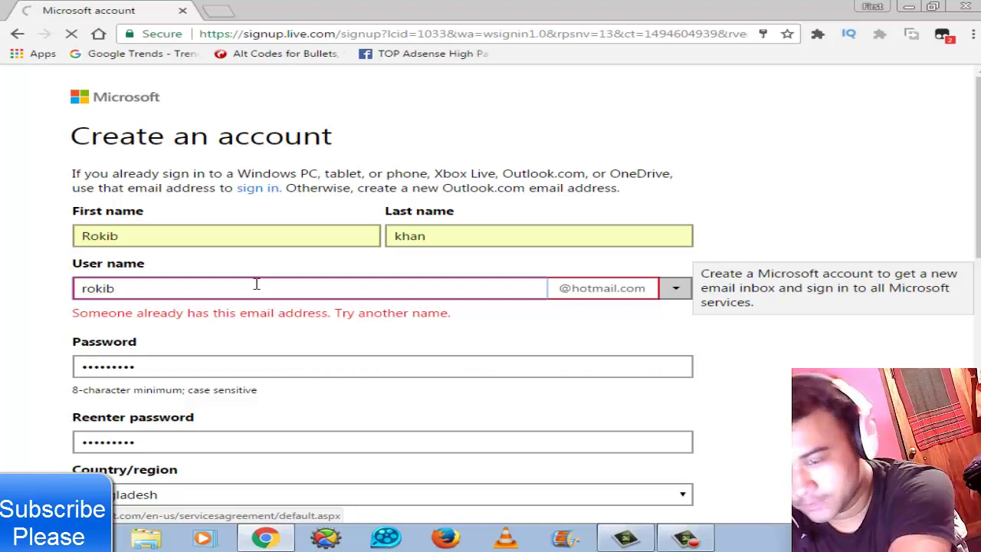
type("Int")
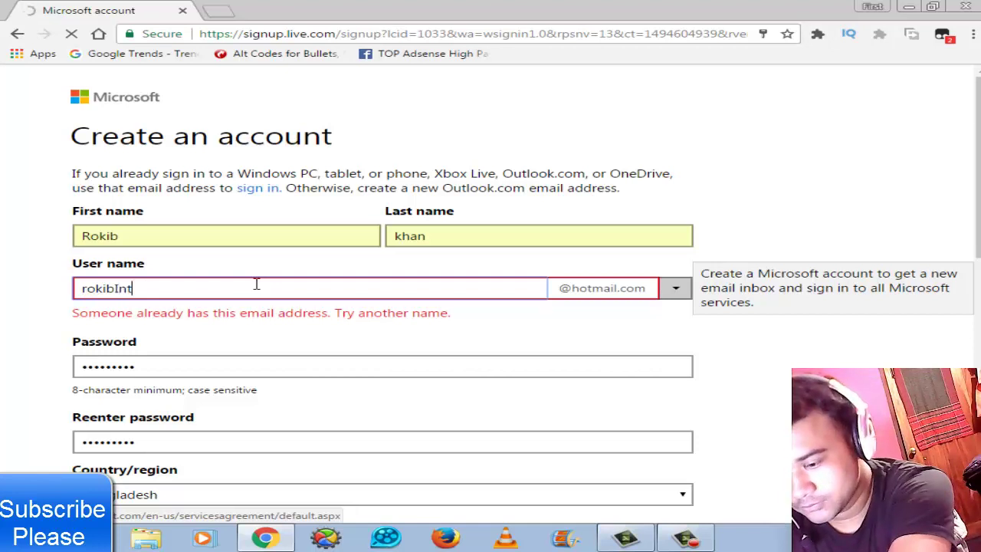
type("er")
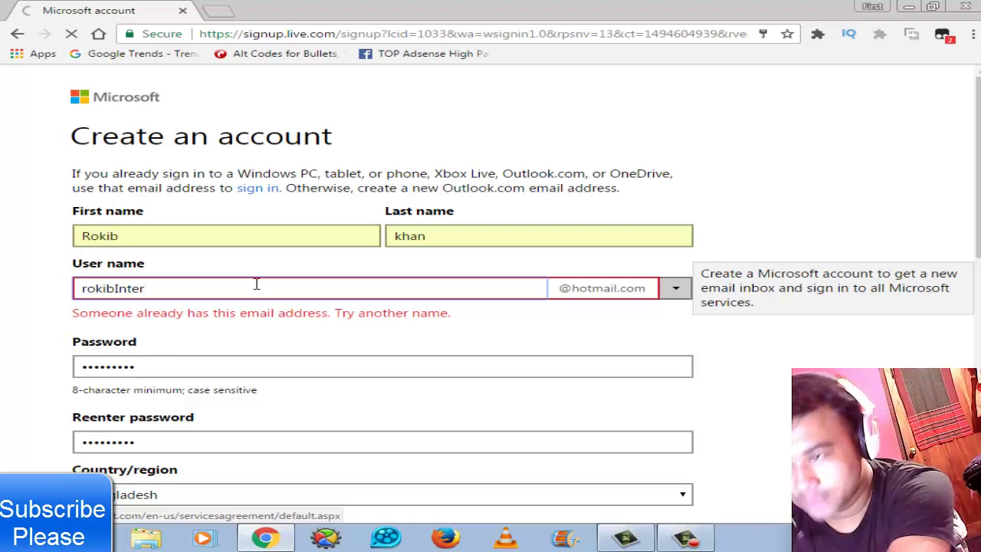
scroll(257, 285, "down", 8)
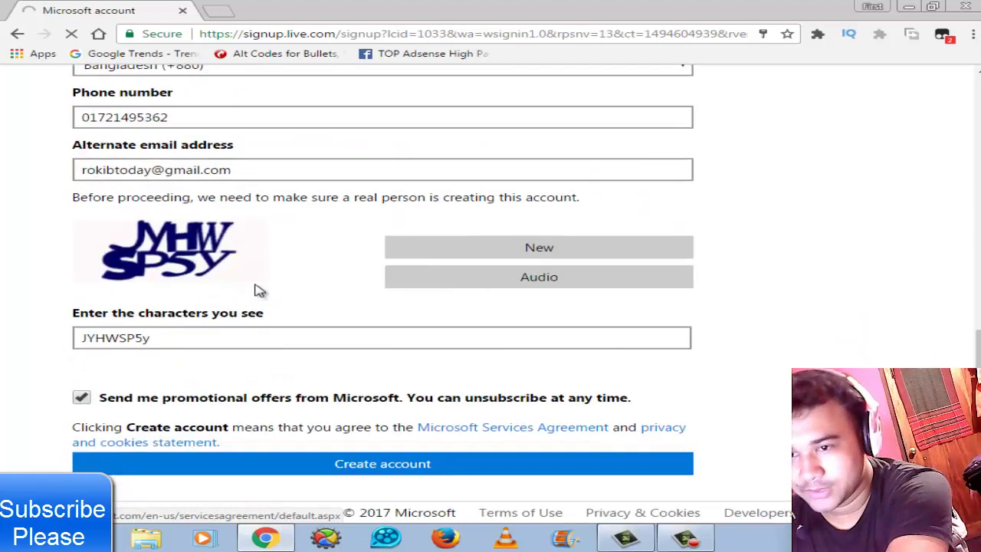
Submit with Create account and wait for Outlook's welcome screen to load
left_click(319, 471)
scroll(322, 476, "up", 2)
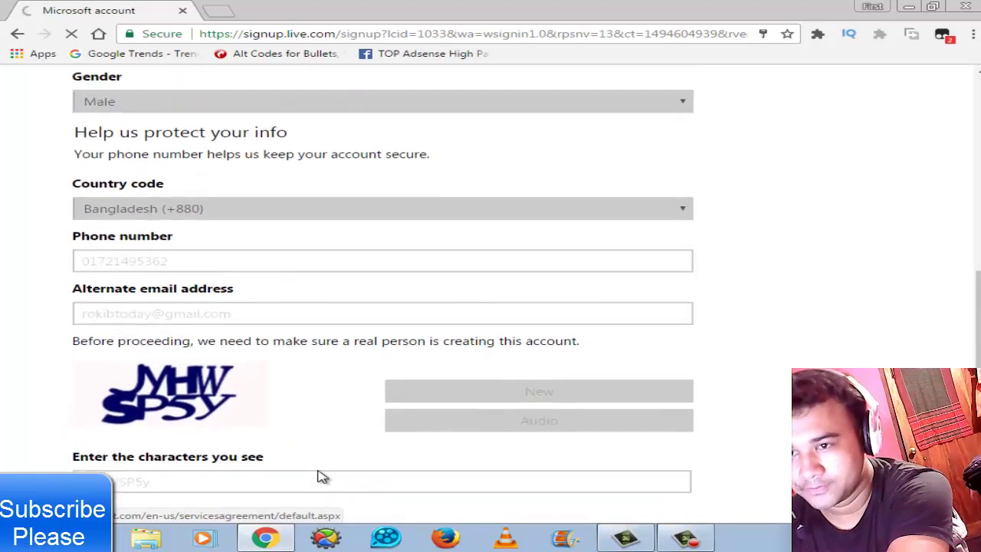
scroll(322, 476, "up", 6)
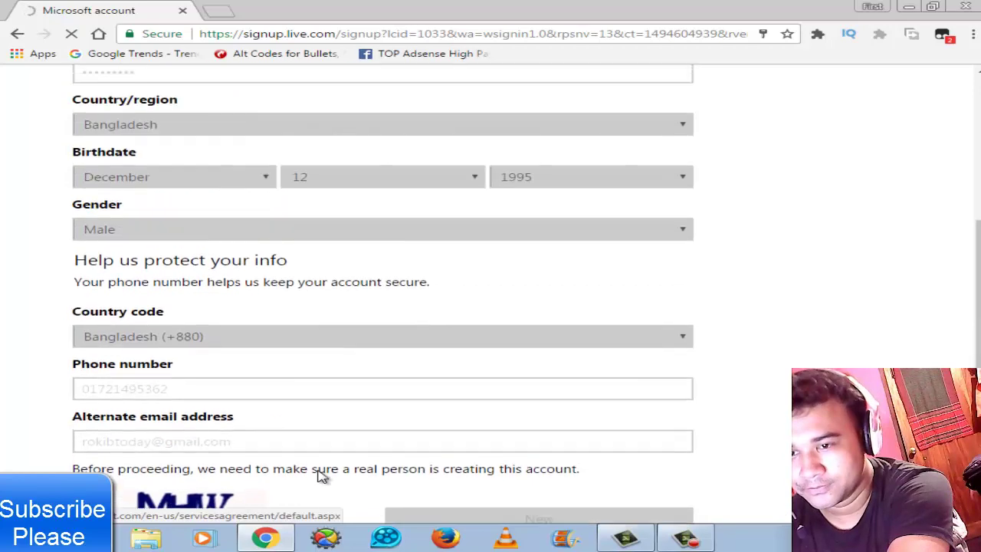
scroll(322, 476, "down", 1)
scroll(322, 476, "down", 1)
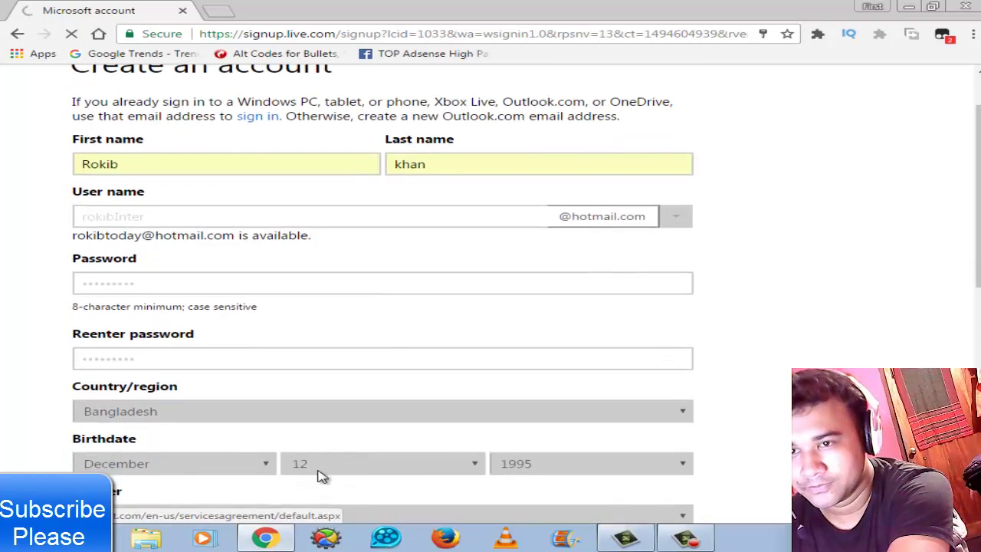
scroll(322, 476, "down", 3)
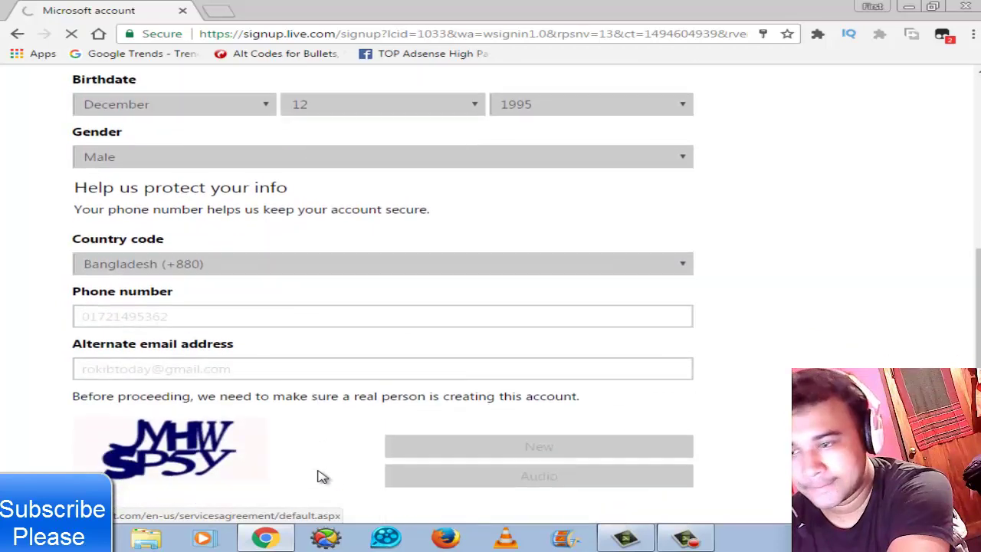
scroll(322, 476, "down", 2)
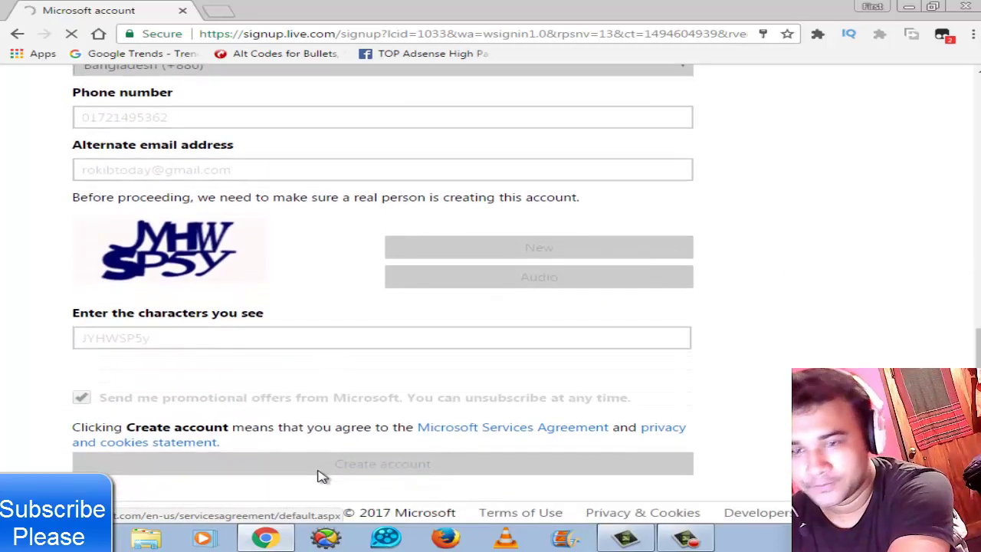
scroll(321, 476, "up", 7)
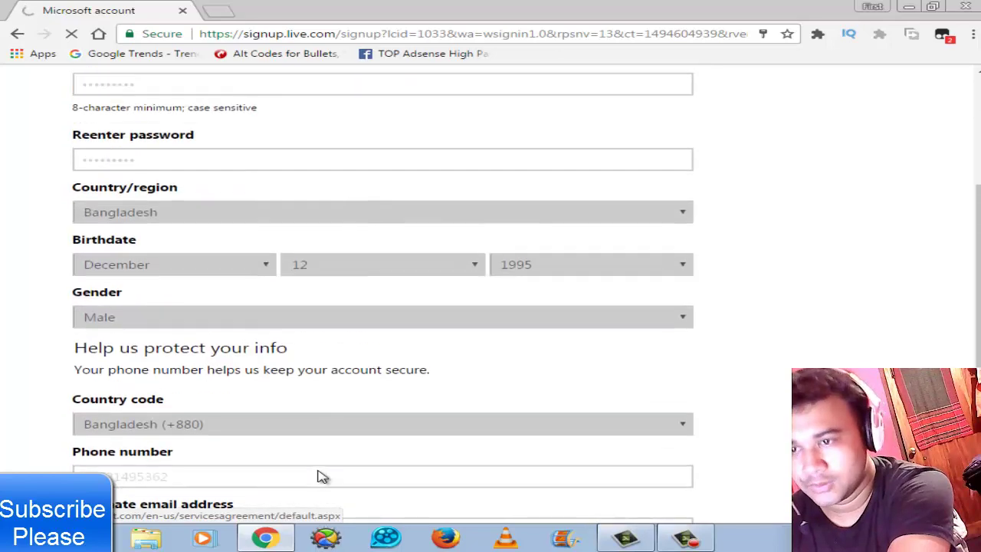
scroll(322, 476, "down", 6)
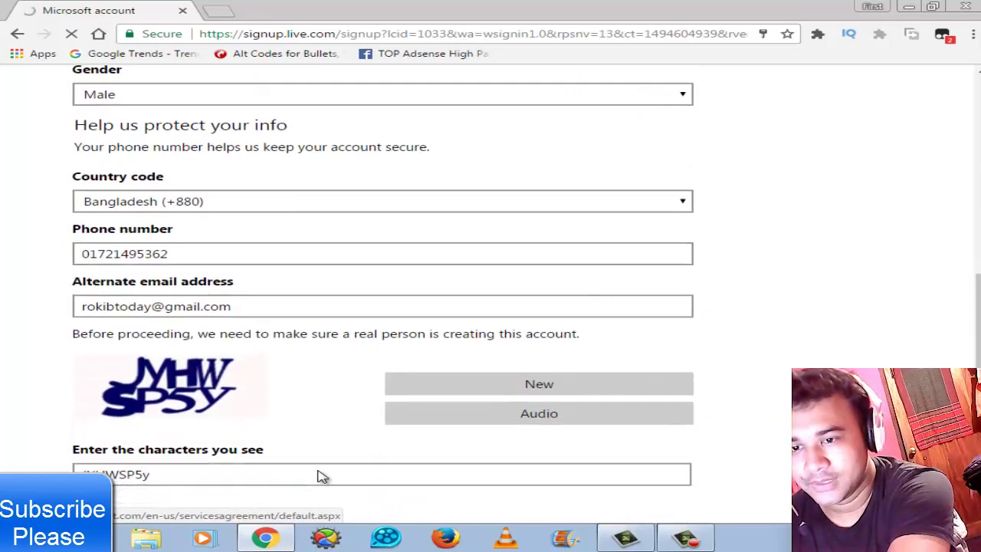
scroll(322, 475, "up", 7)
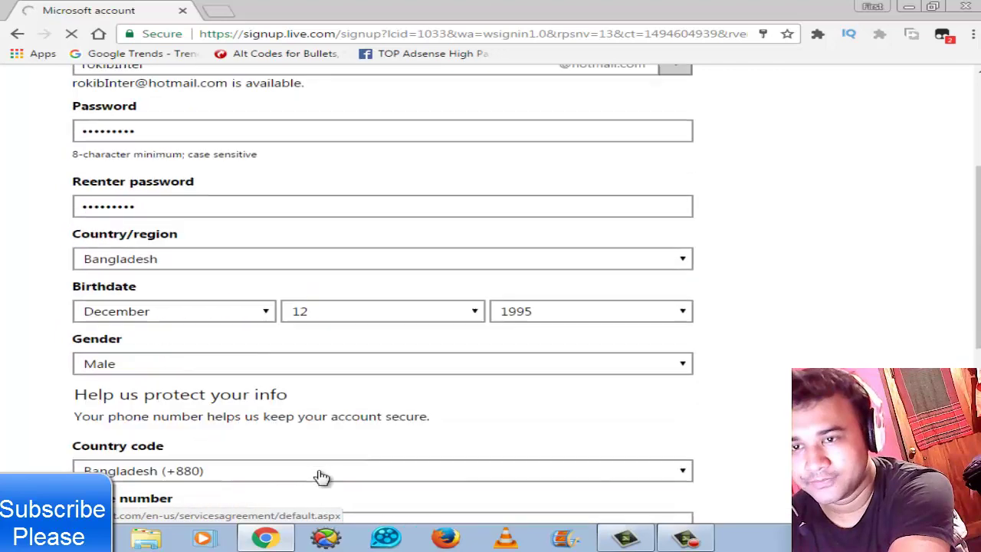
scroll(322, 476, "down", 3)
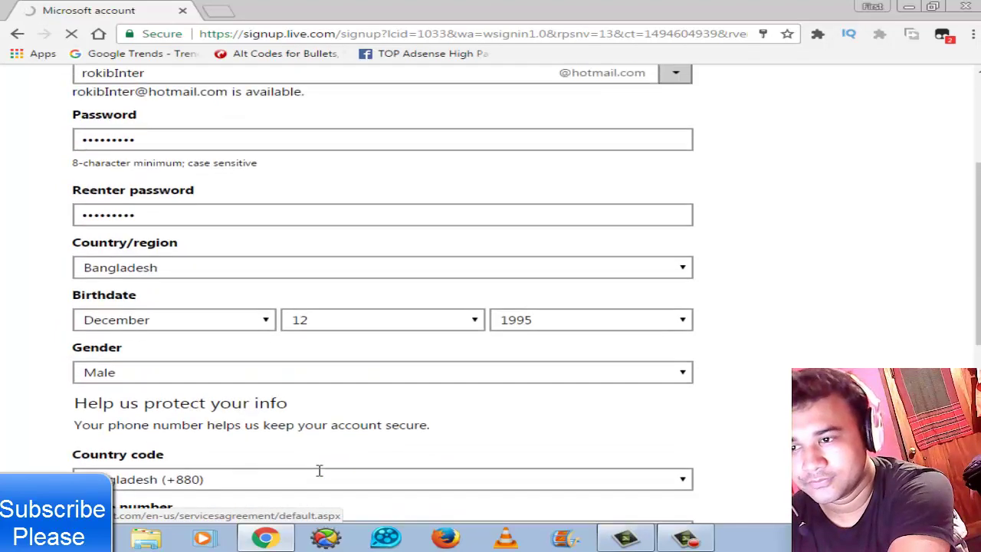
scroll(322, 476, "up", 2)
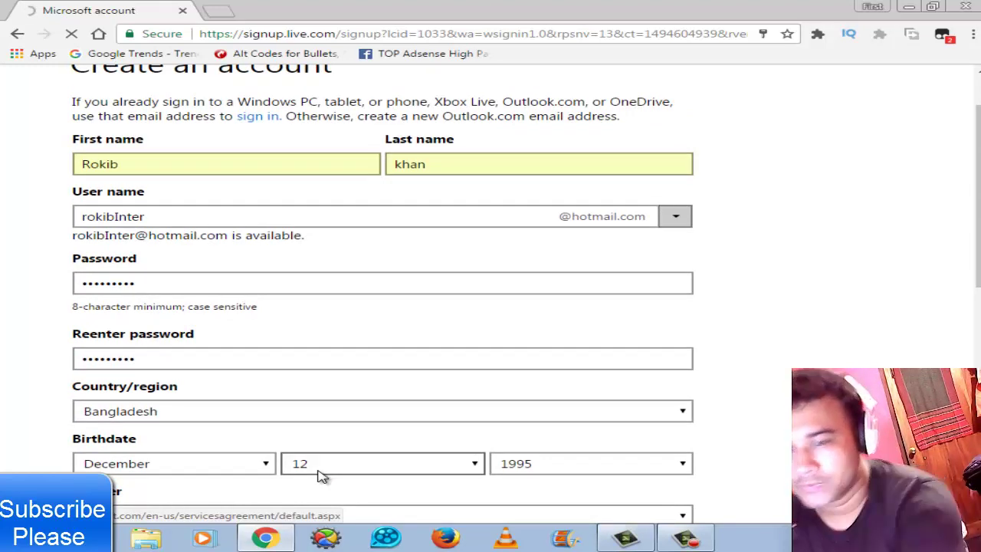
scroll(322, 476, "down", 7)
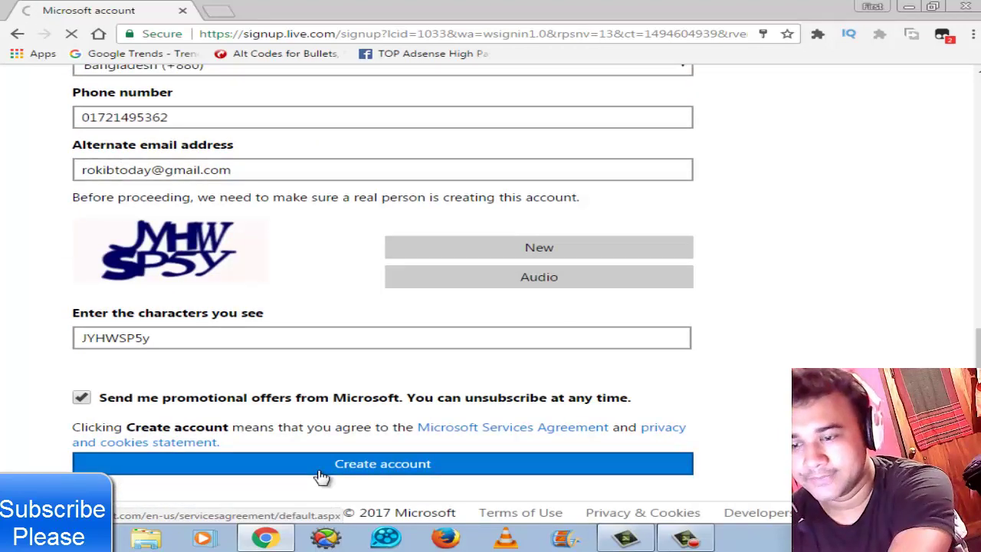
scroll(322, 476, "up", 4)
scroll(322, 476, "up", 4)
scroll(322, 476, "down", 3)
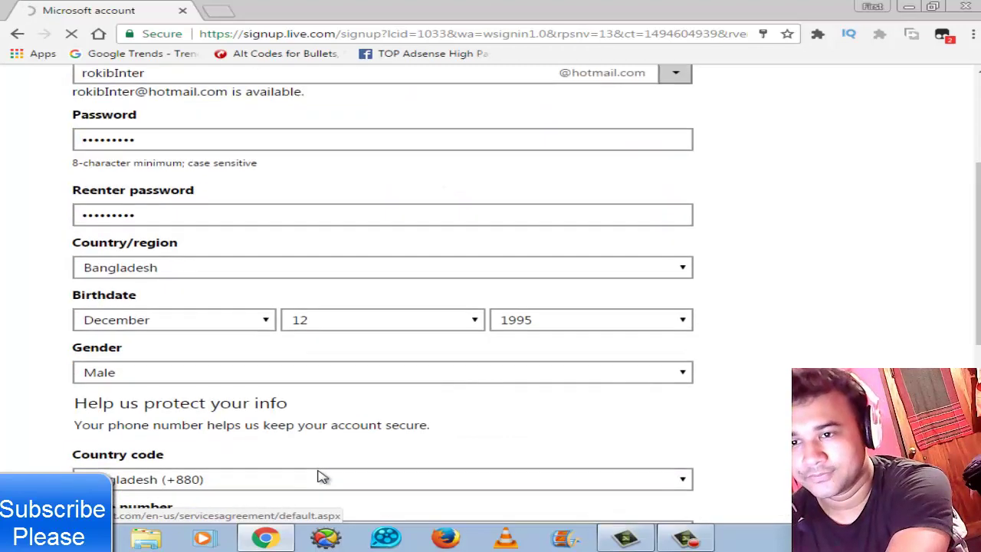
scroll(322, 476, "up", 3)
scroll(322, 476, "down", 5)
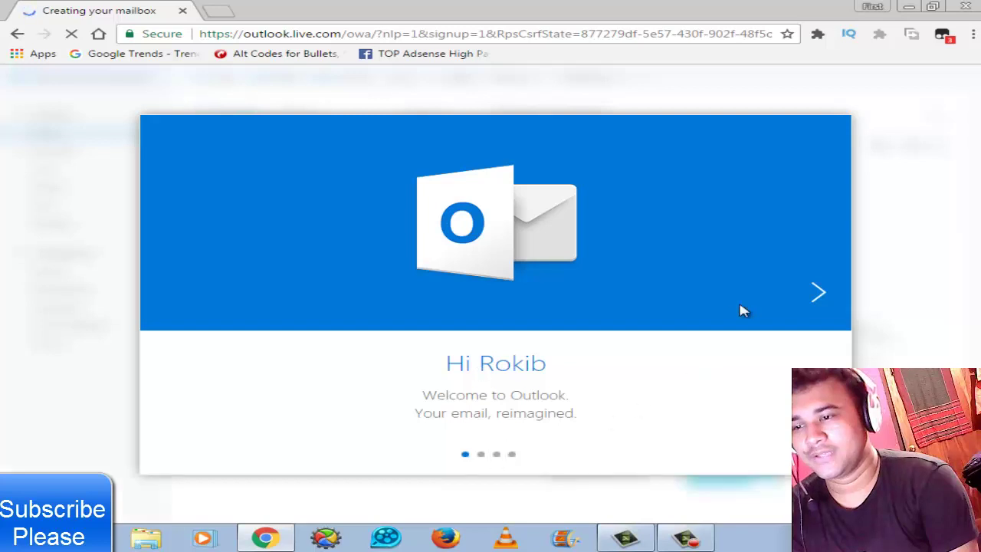
Keep English (United States) as the mailbox language and advance to the Make it yours page
left_click(834, 302)
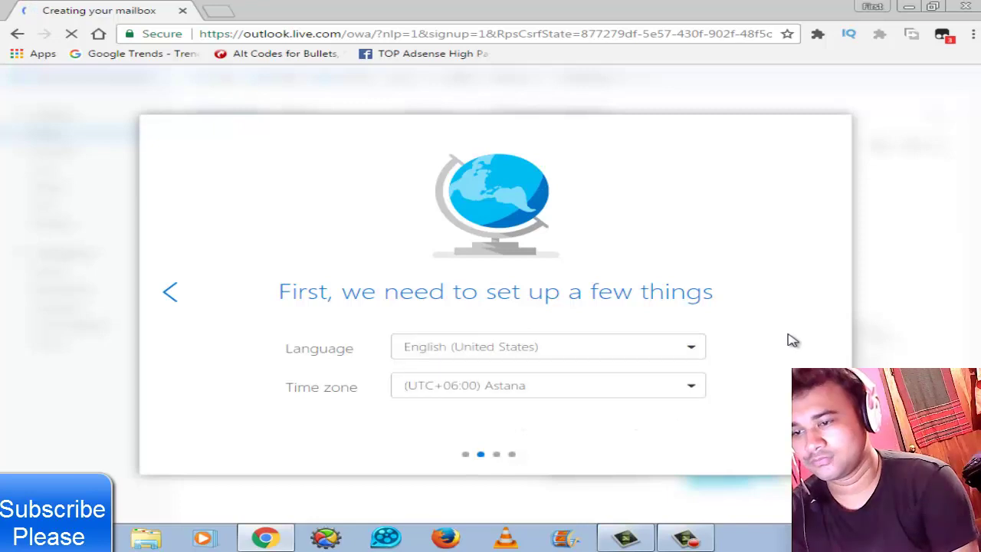
left_click(584, 356)
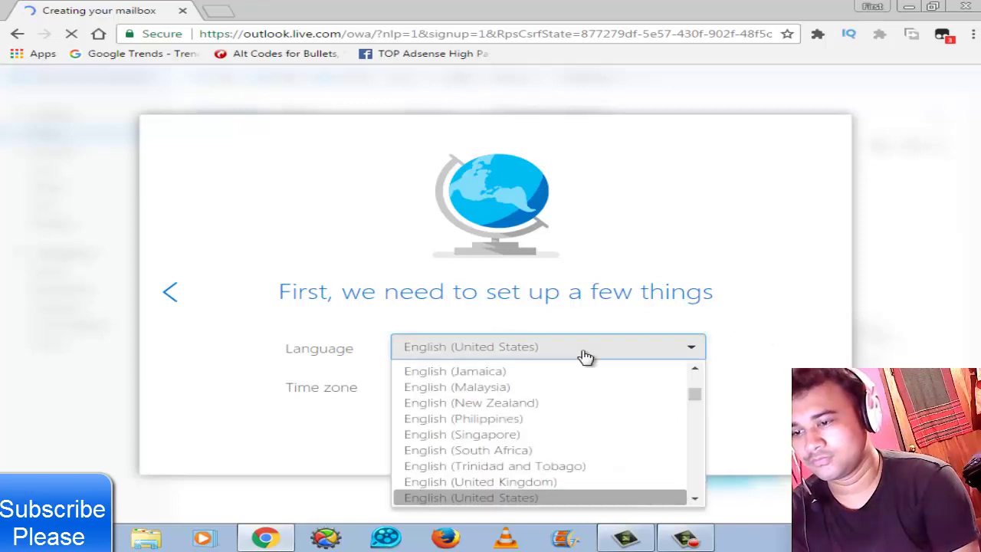
scroll(532, 394, "down", 3)
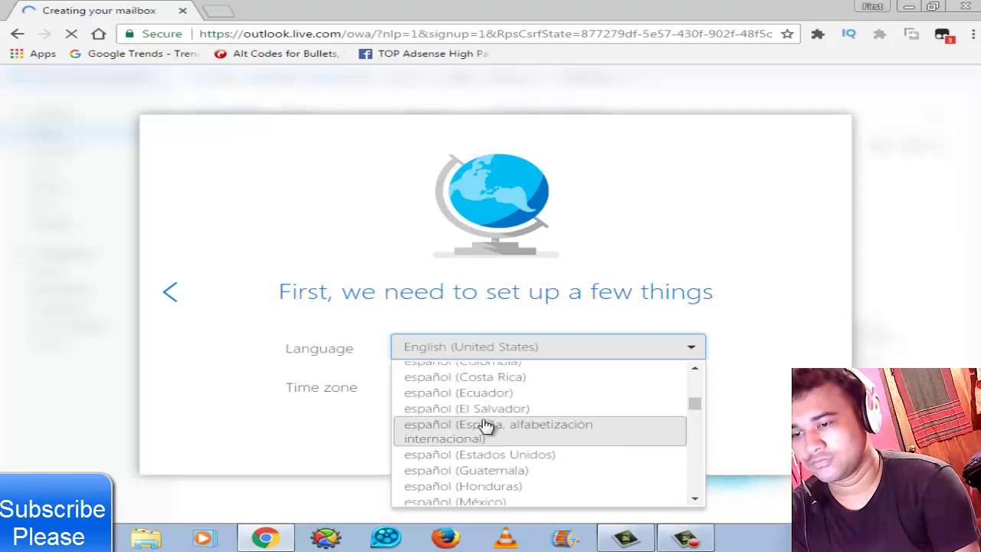
scroll(484, 425, "down", 15)
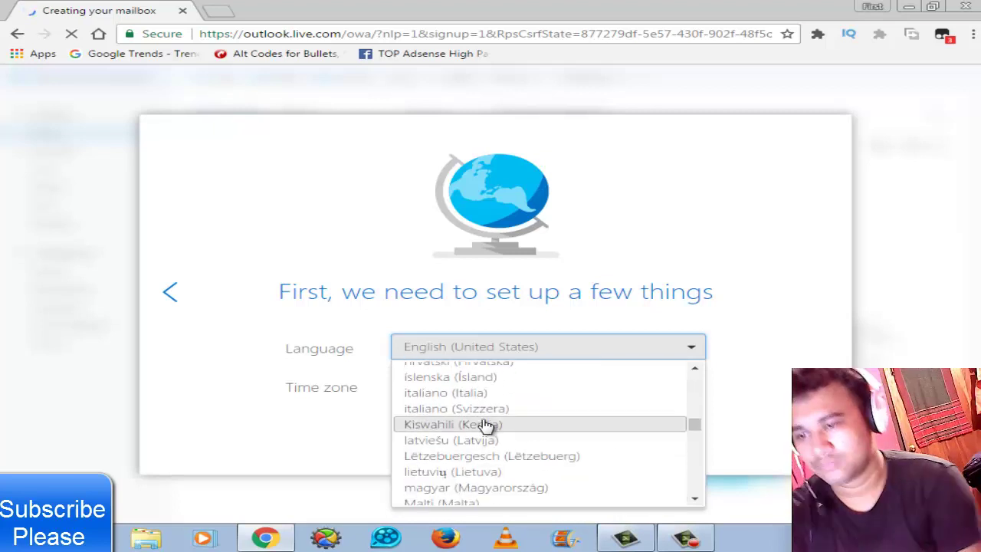
scroll(492, 447, "down", 2)
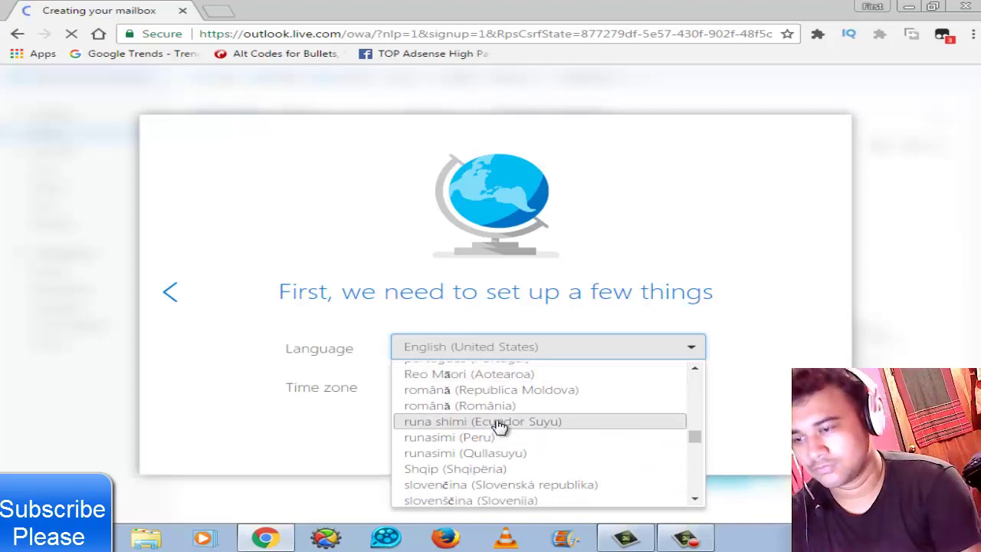
scroll(513, 445, "up", 20)
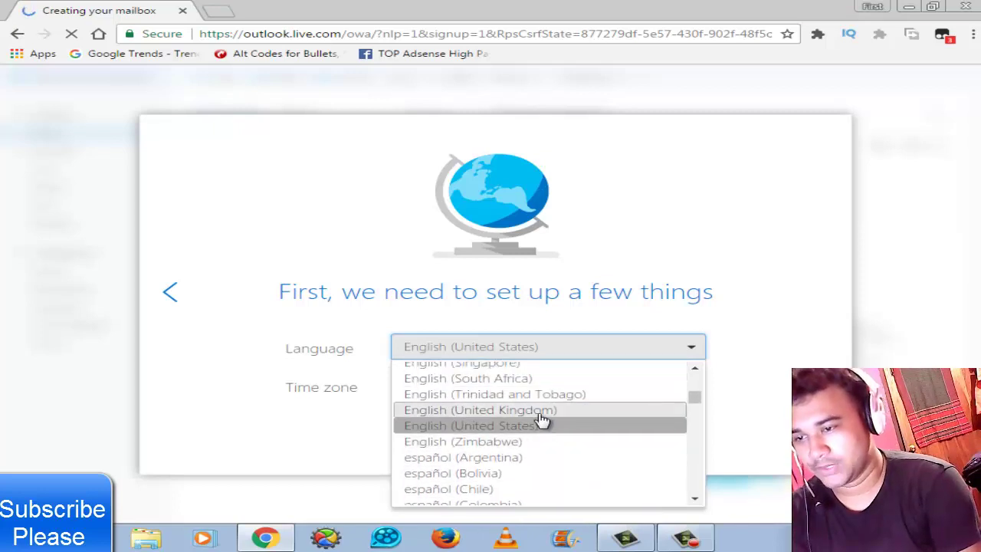
left_click(543, 426)
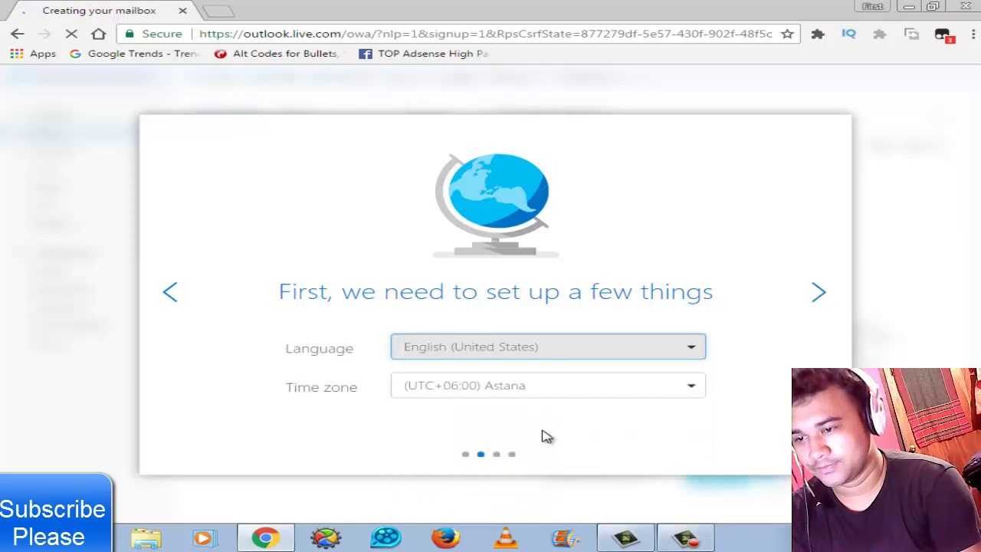
left_click(818, 291)
left_click(818, 292)
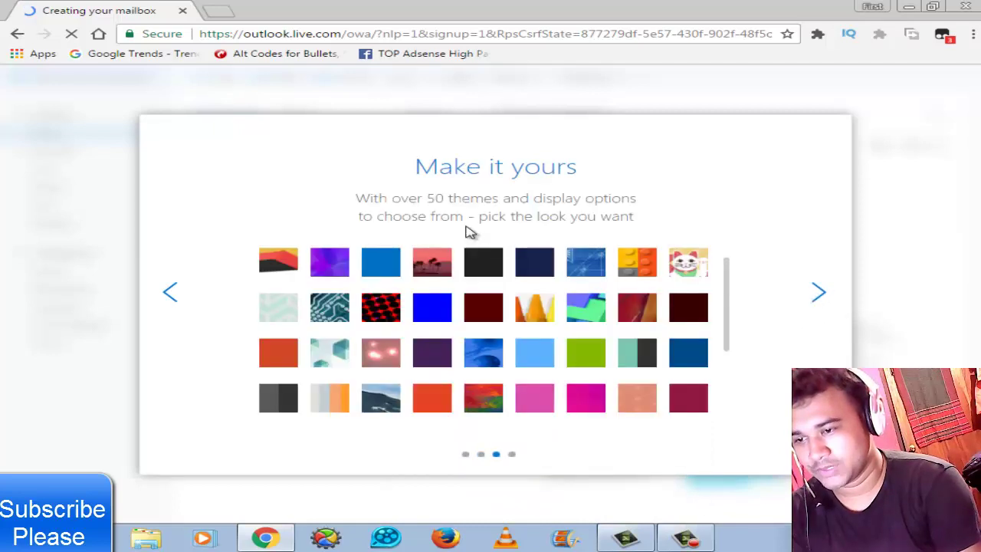
Choose the colourful red-green theme and keep the default signature to finish mailbox setup
left_click(494, 399)
left_click(816, 292)
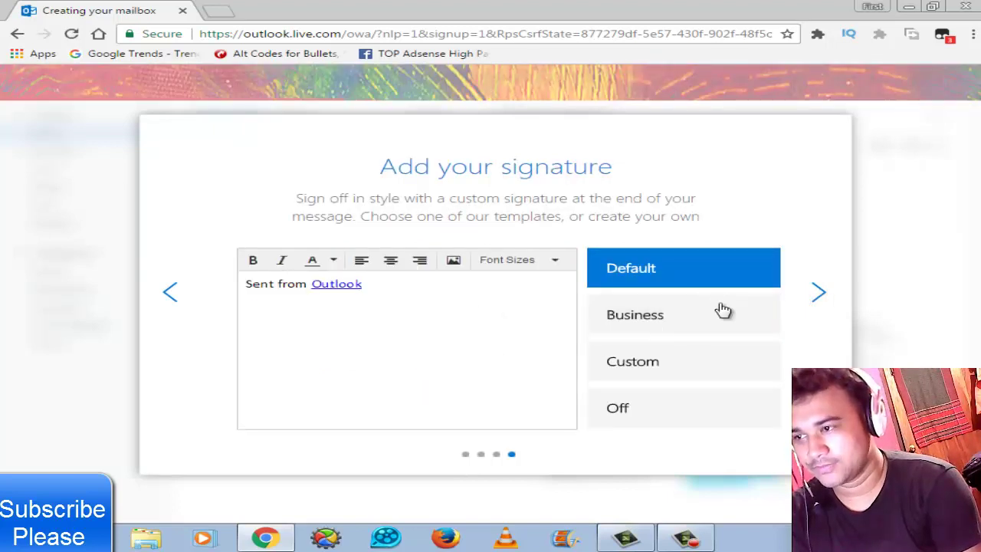
left_click(820, 293)
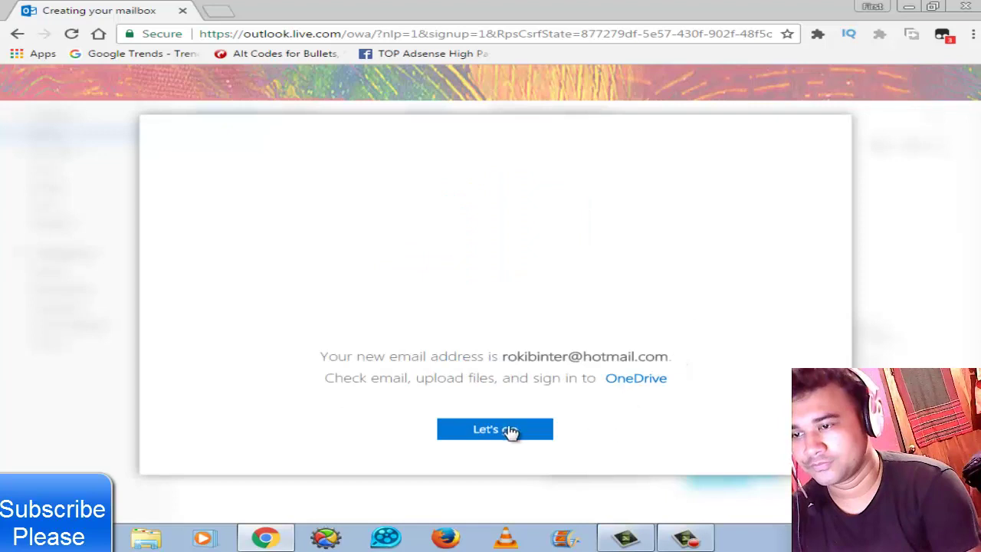
Enter the new mailbox with Let's go so Outlook Mail loads the empty Focused inbox
left_click(519, 430)
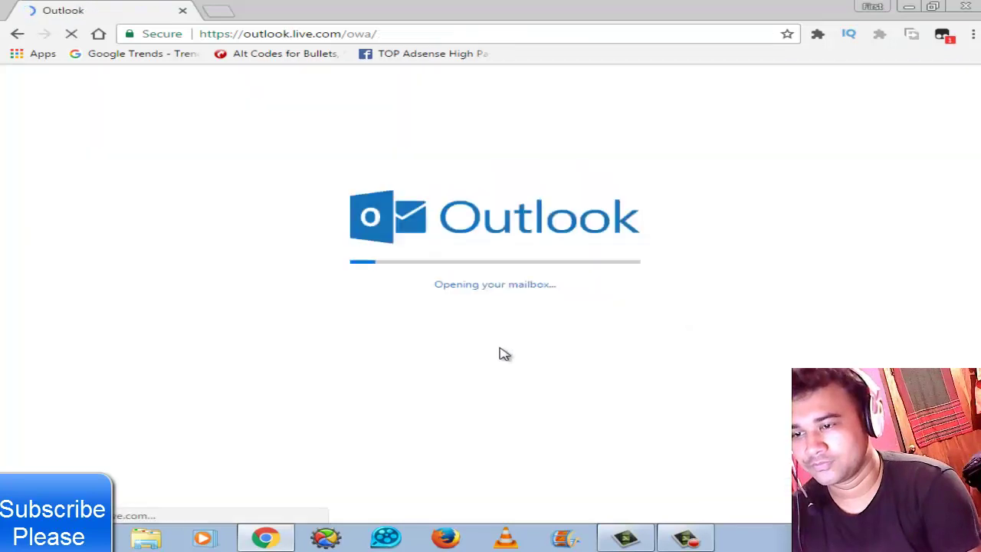